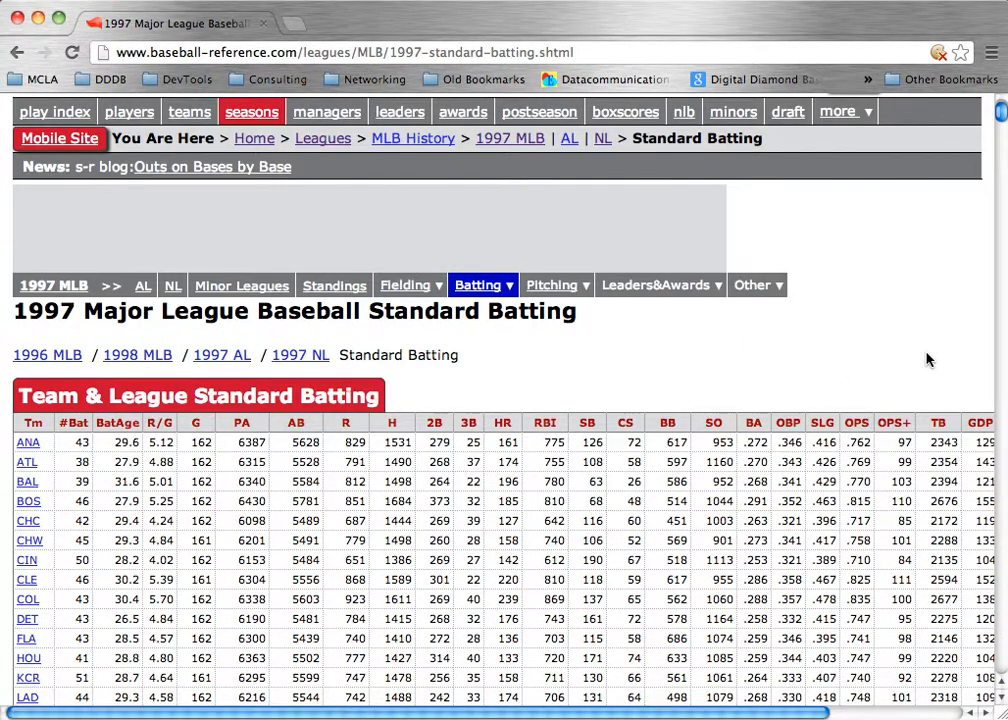
Step: Open the Sharing Toolbox for the Player Standard Batting table and delete its Rk, Lg, PA and RBI columns
scroll(926, 360, down, 5)
scroll(926, 360, down, 10)
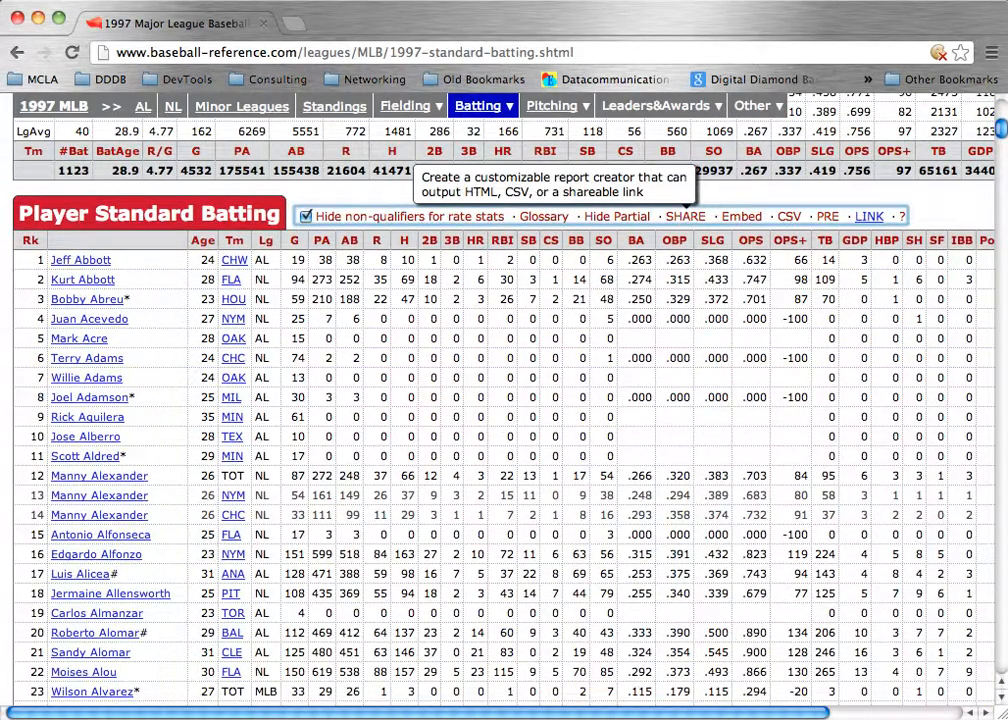
click(686, 216)
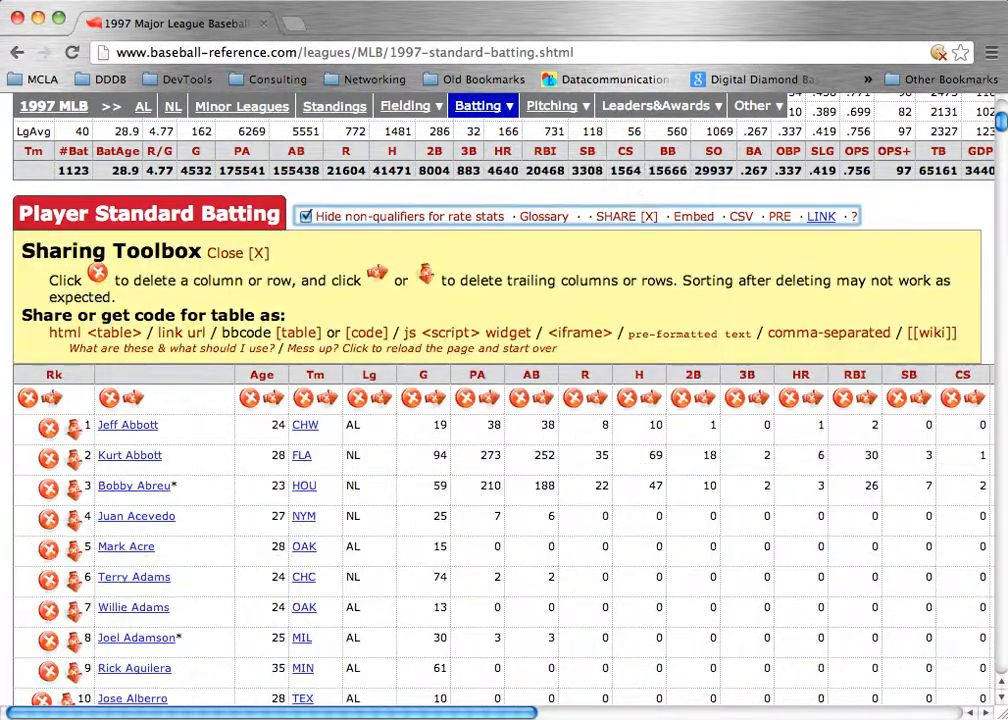
click(28, 401)
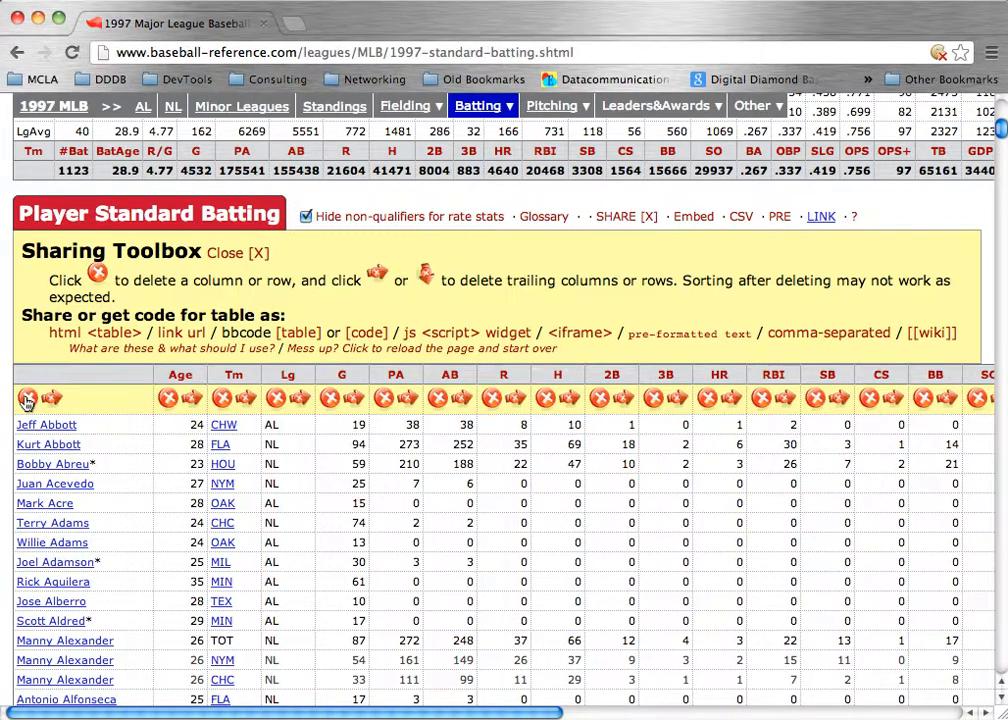
click(275, 399)
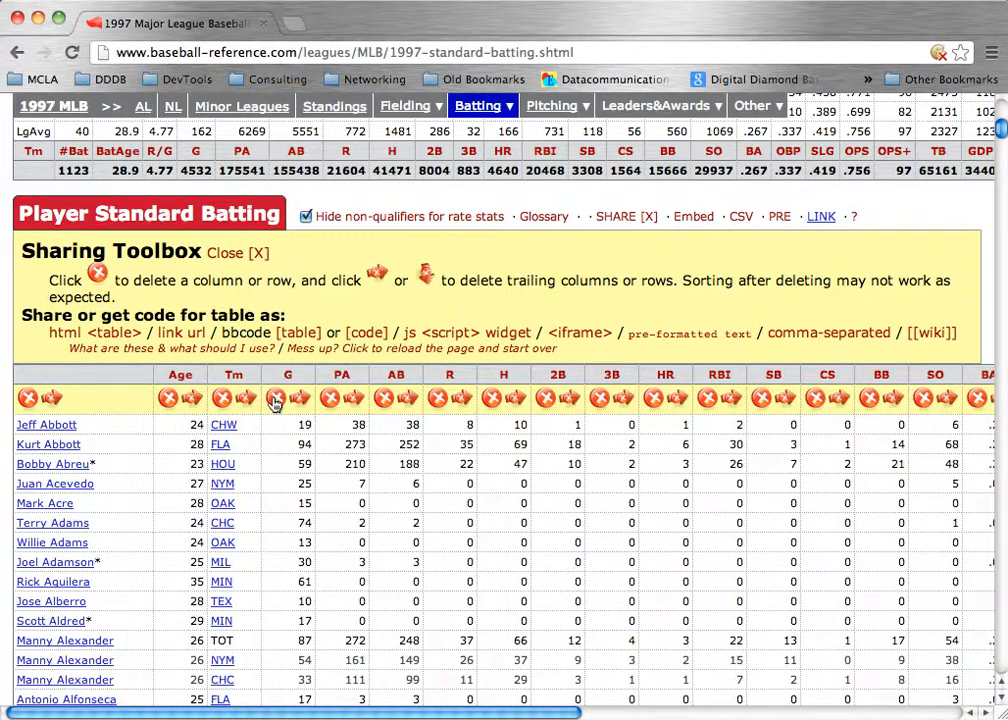
click(330, 399)
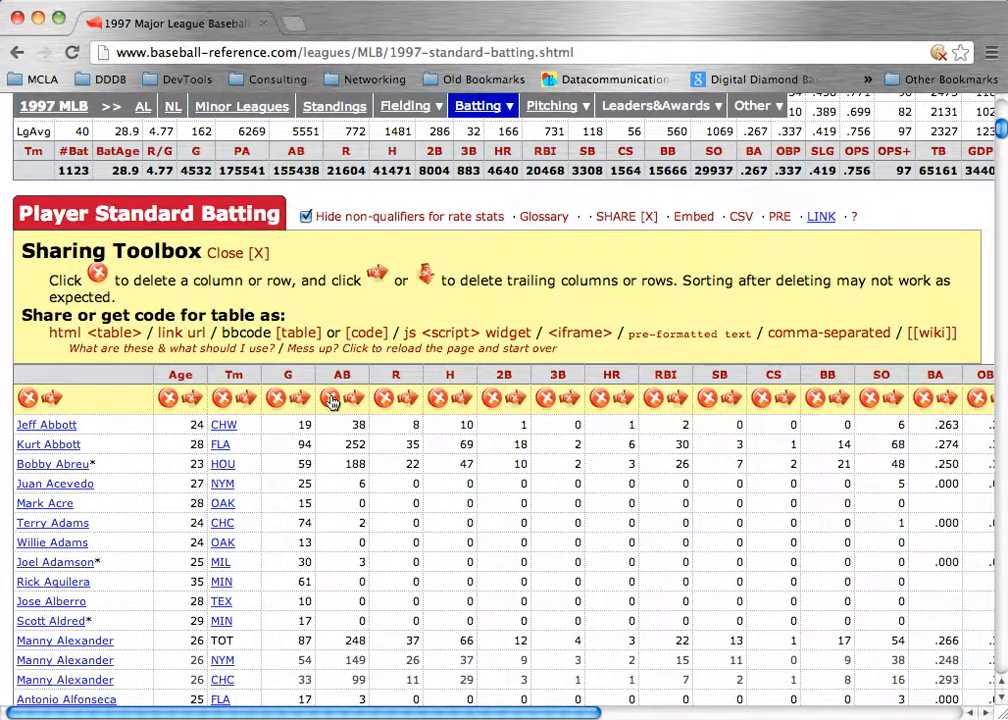
click(654, 399)
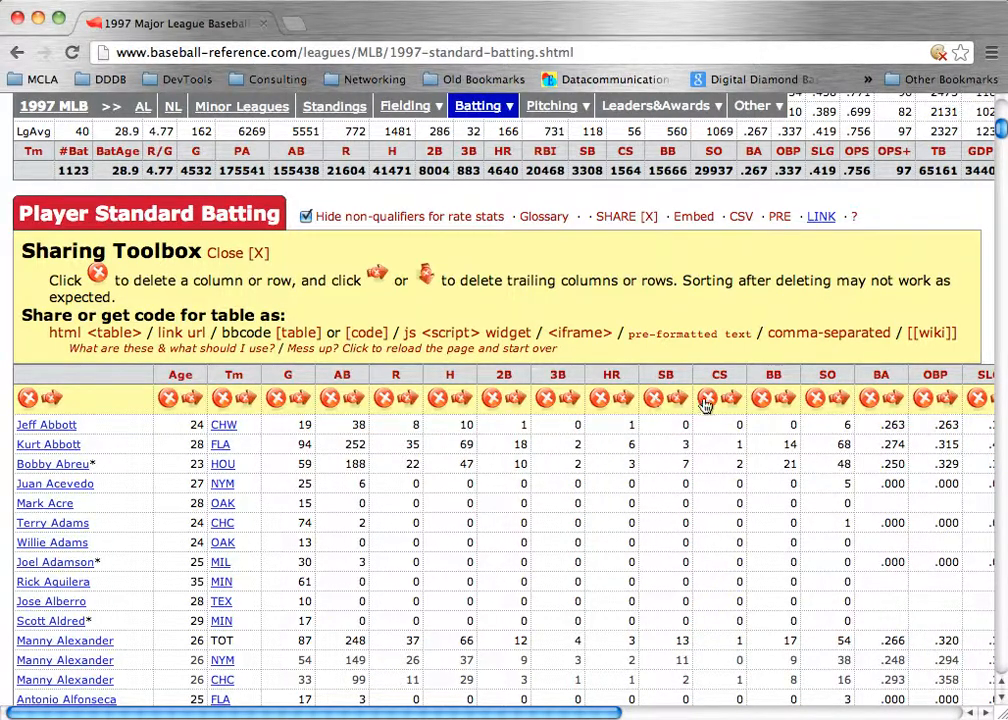
Step: Delete the BA, OBP, SLG, OPS, OPS+, TB, GDP, HBP, SF and IBB columns from the player batting table
click(869, 399)
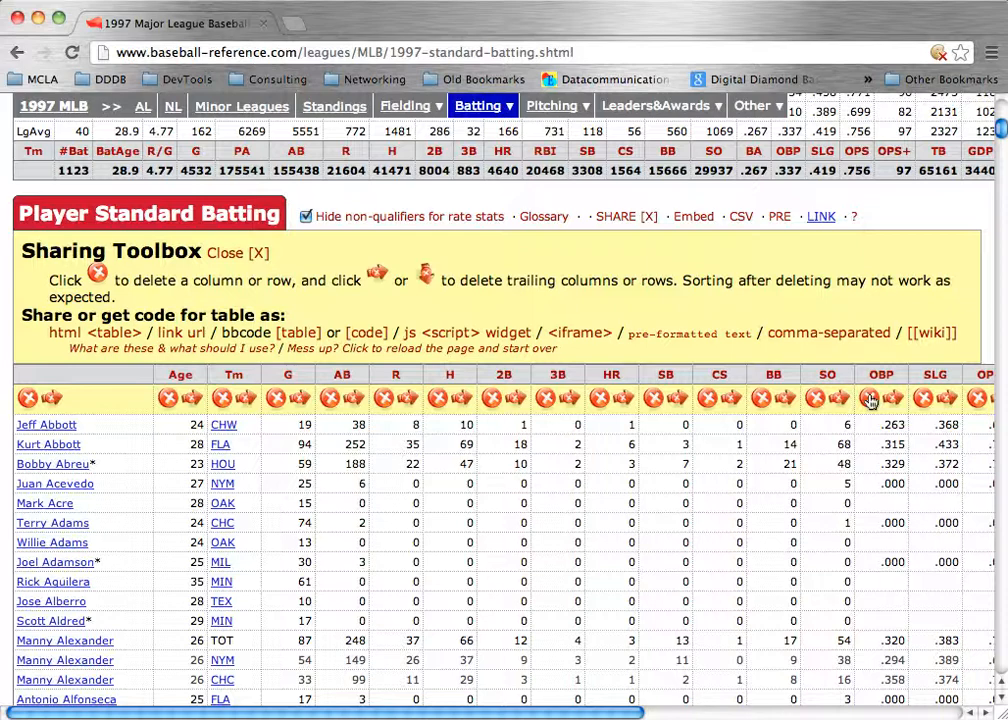
click(869, 399)
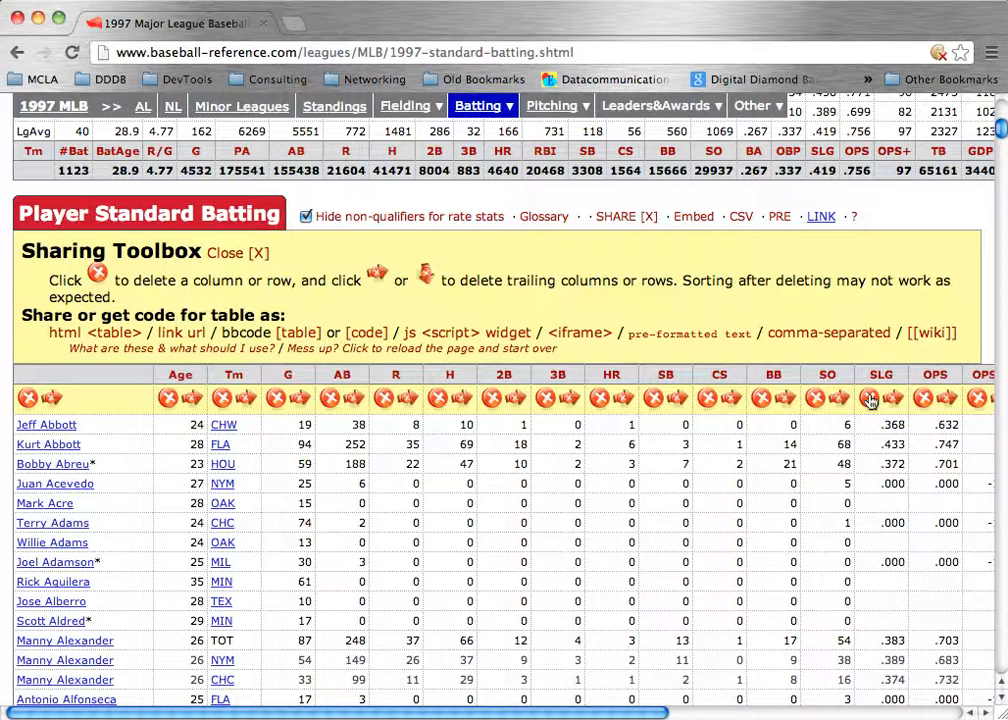
click(869, 399)
click(869, 399)
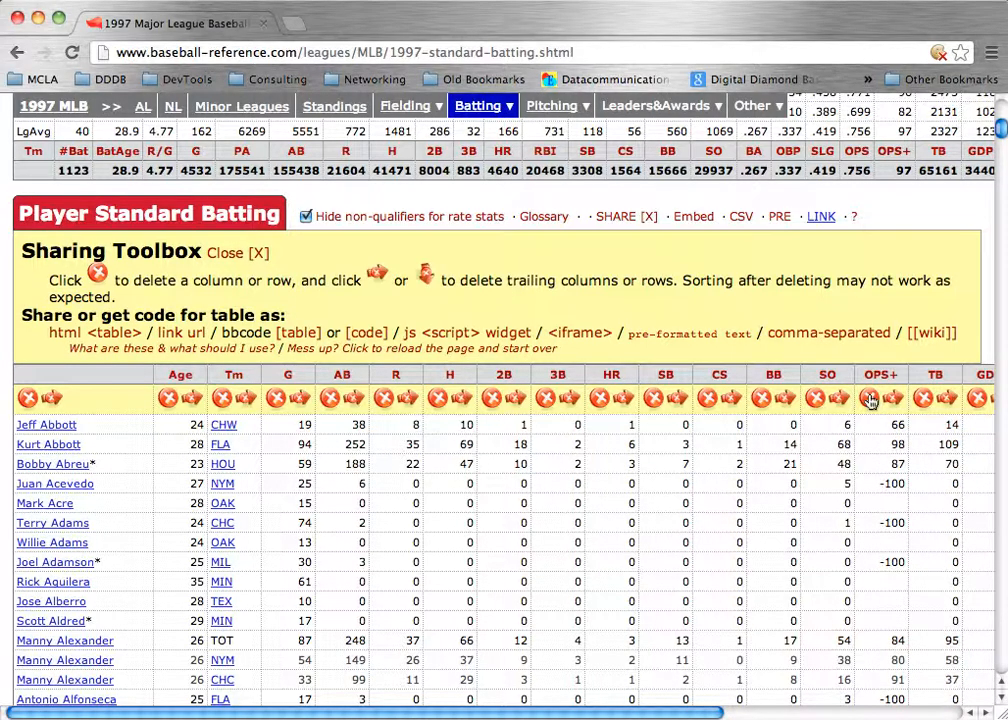
click(869, 399)
click(869, 399)
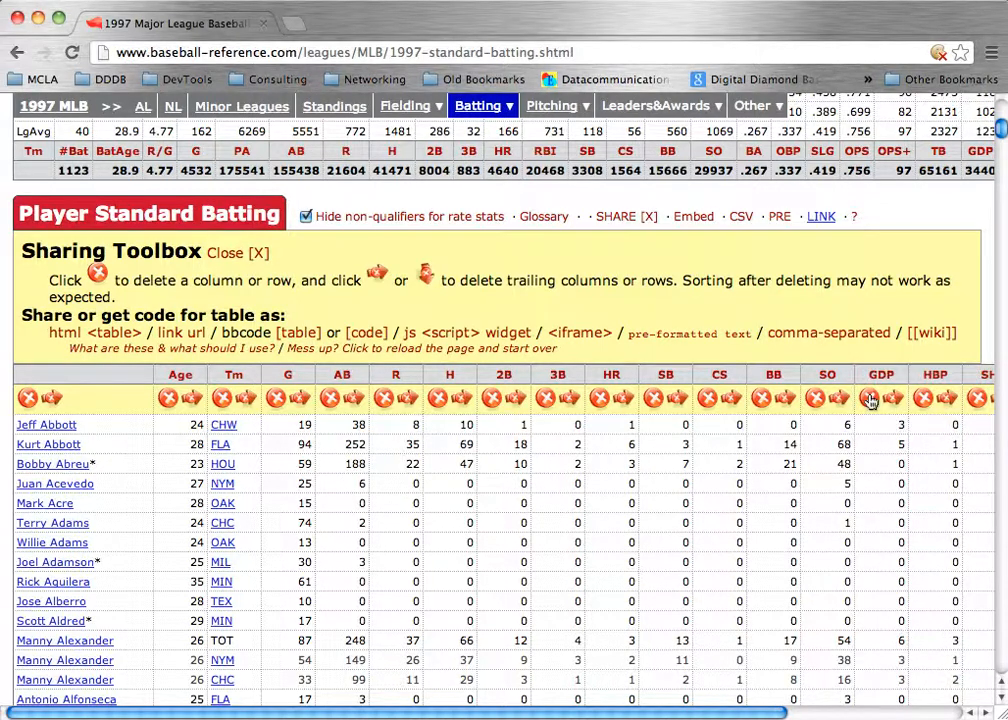
click(869, 399)
click(869, 399)
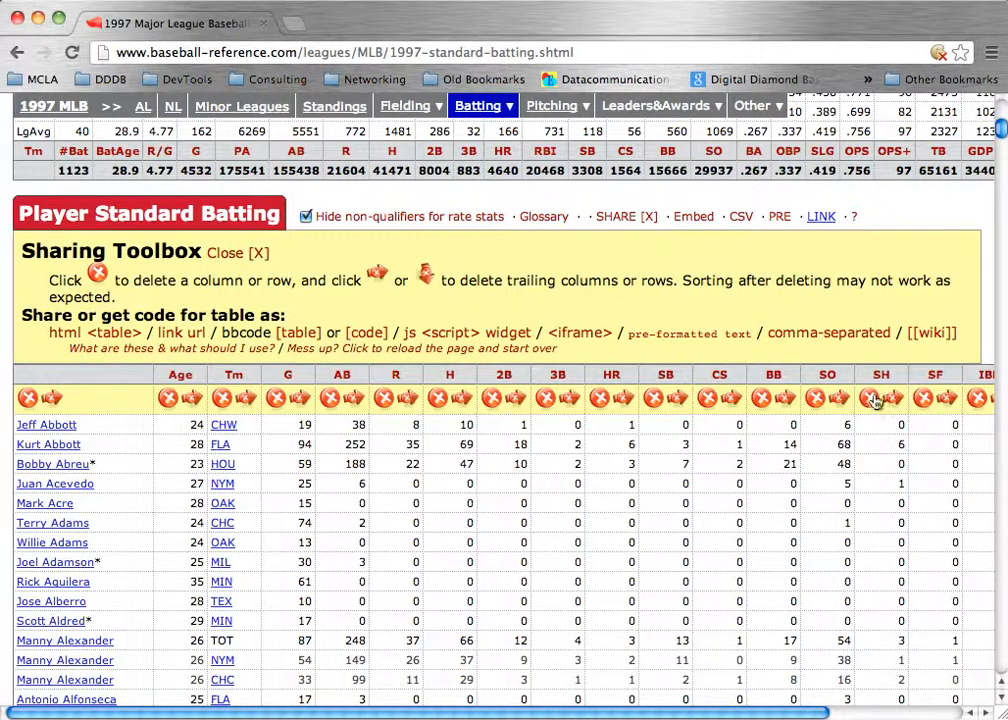
click(922, 399)
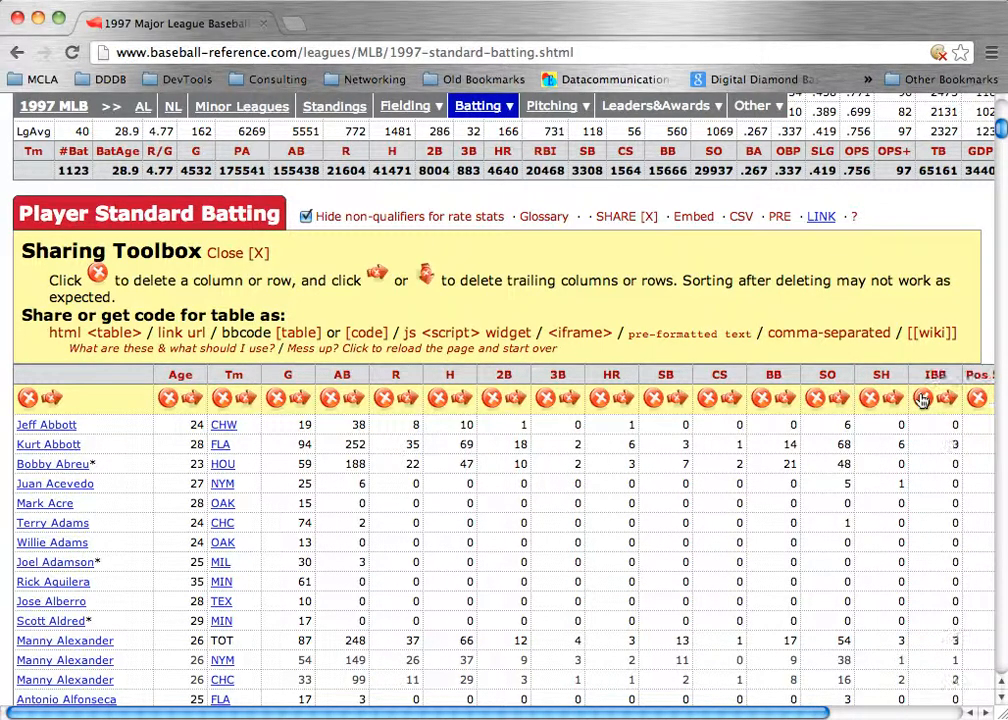
click(922, 399)
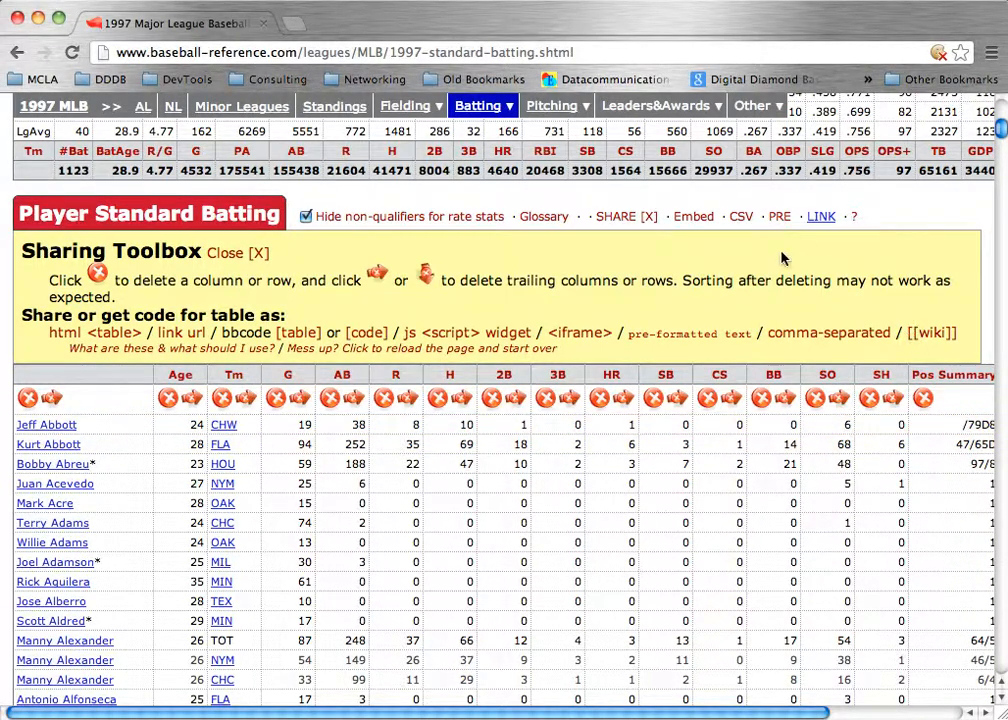
Step: Generate the trimmed player batting table as comma-separated text and copy all of it
click(820, 334)
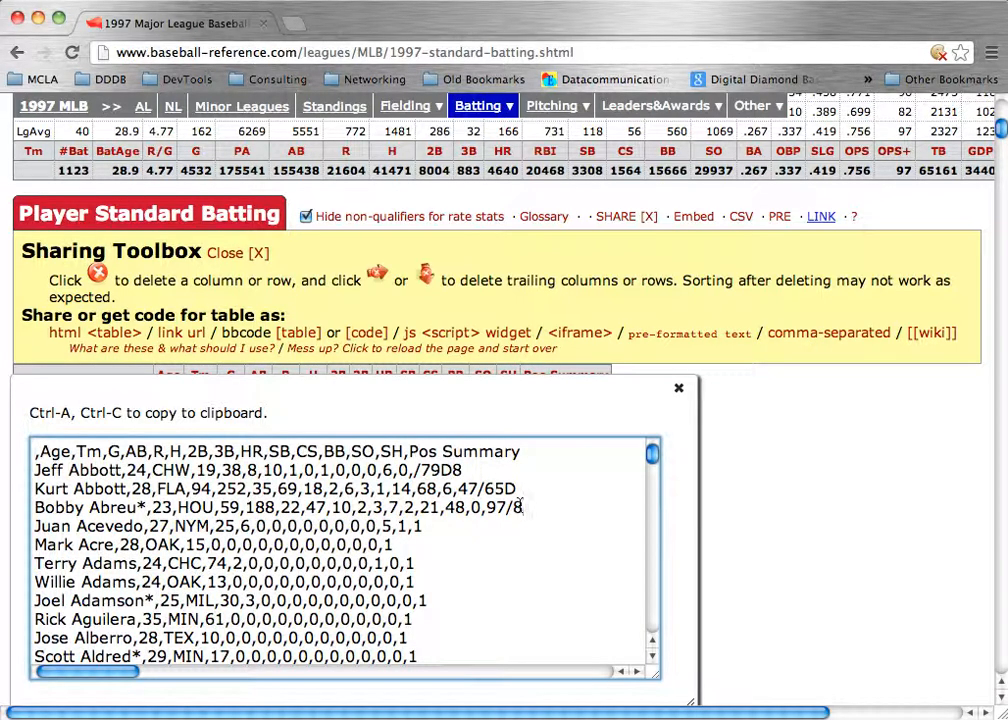
key(super+a)
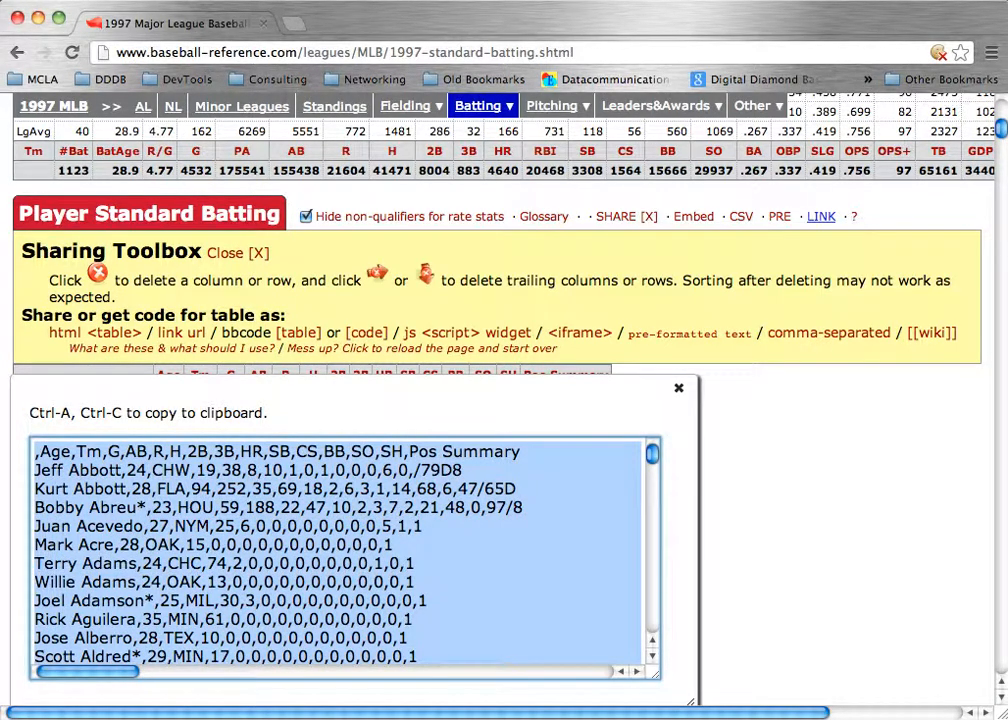
right_click(484, 520)
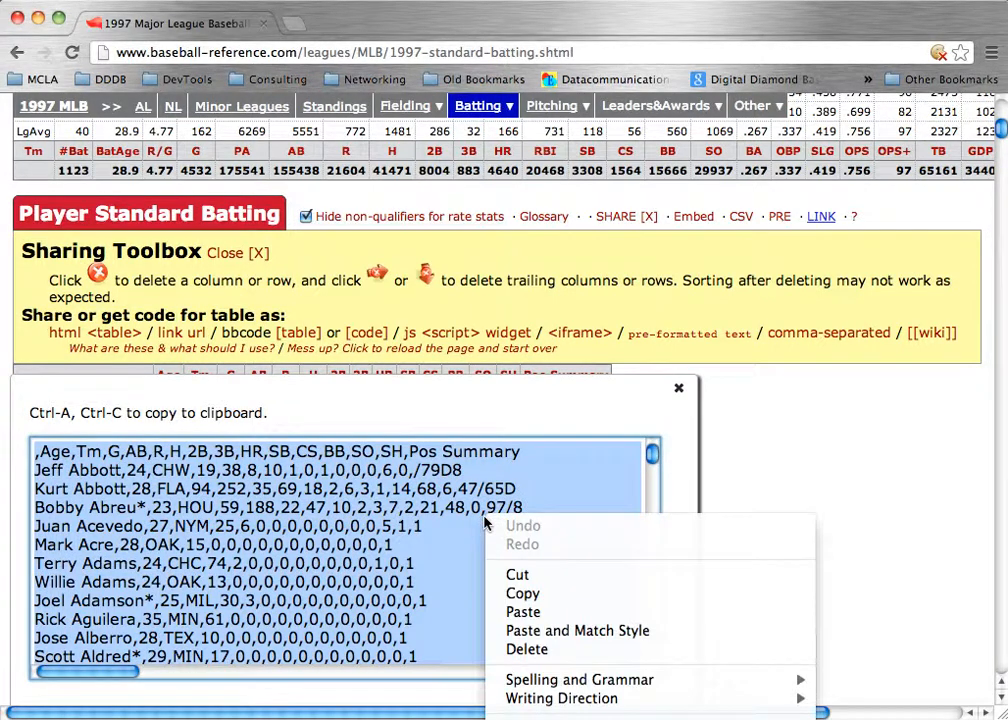
click(523, 594)
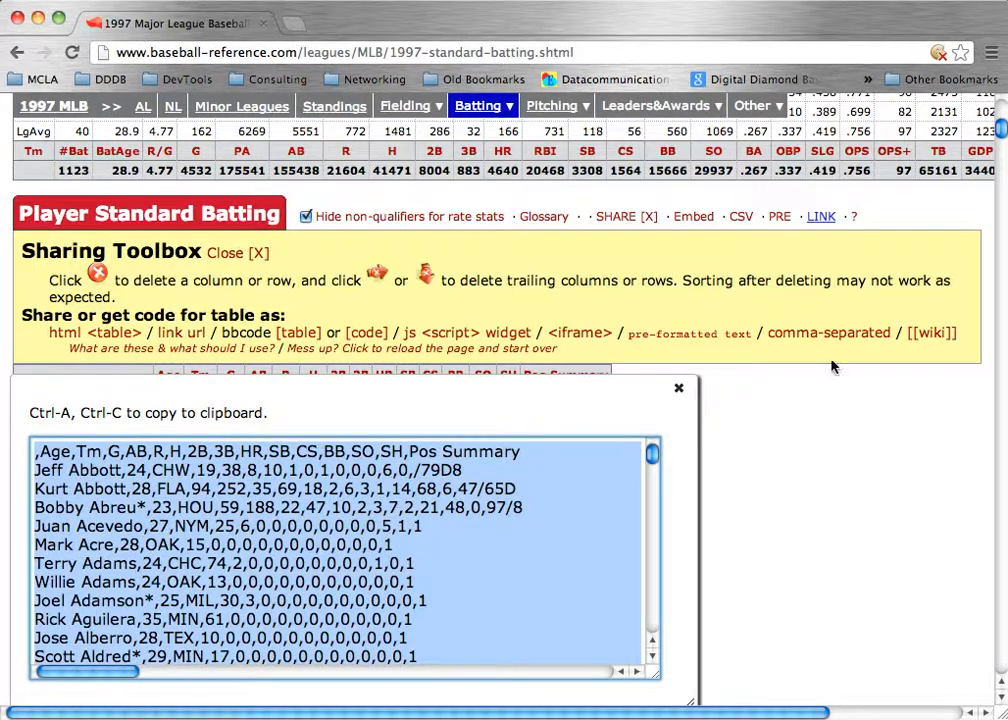
Step: Switch to the text editor, paste the batting data into the blank document, and delete everything from the LgAvg per 600 PA line to the end
key(super+Tab)
right_click(504, 228)
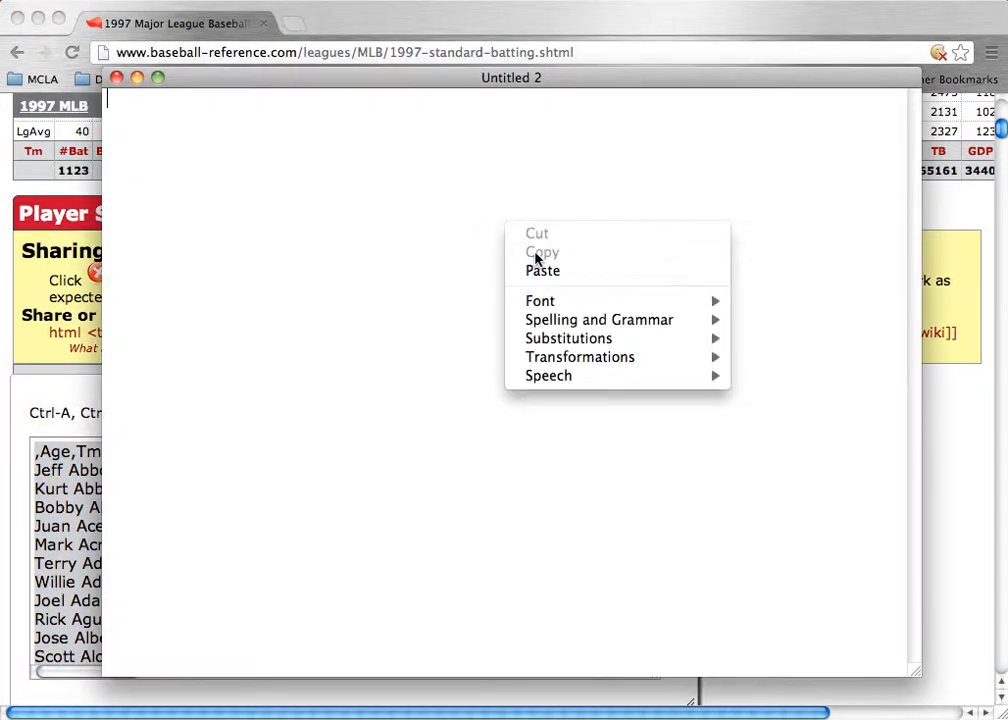
click(536, 270)
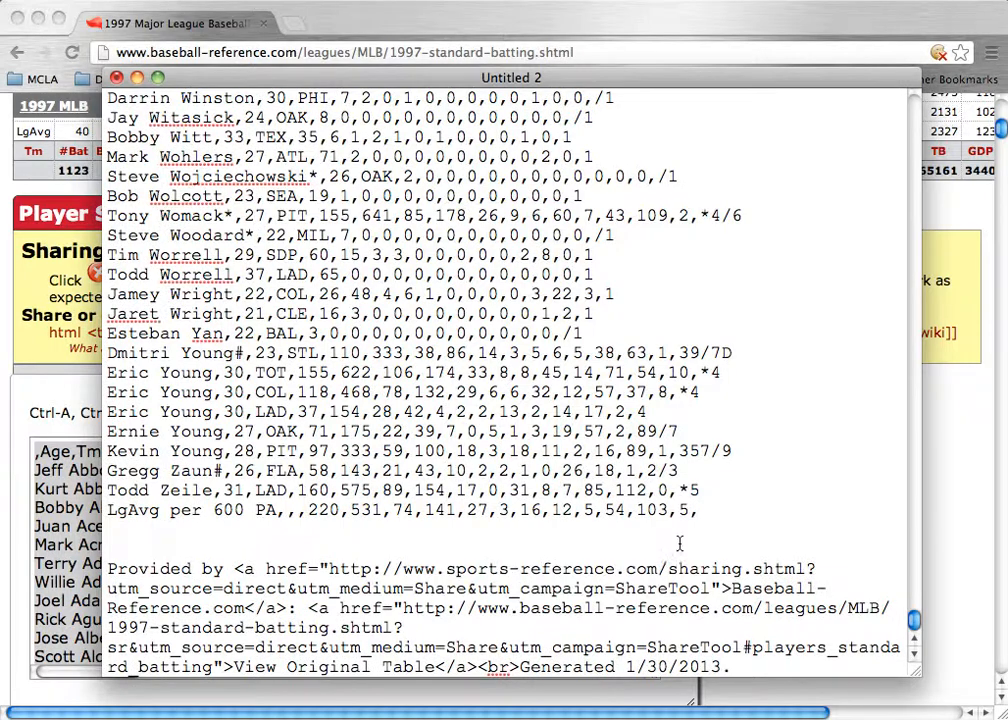
drag(753, 672, 62, 508)
key(BackSpace)
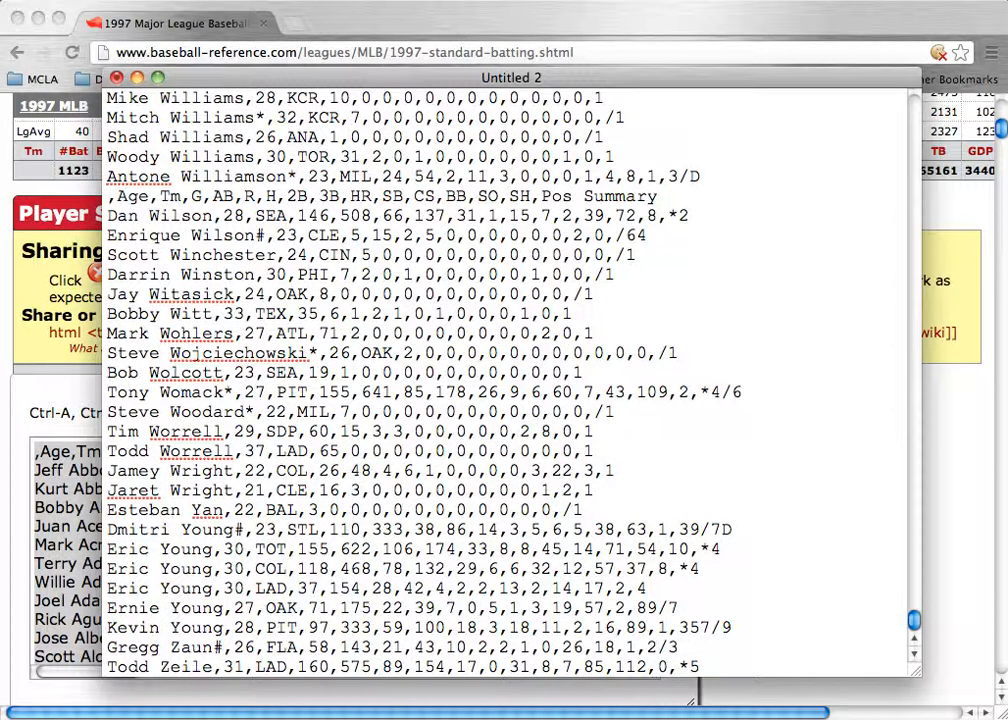
Step: Return to the browser, go to the 1997 MLB standard pitching page, and open the Sharing Toolbox for the Player Standard Pitching table
key(super+h)
scroll(833, 508, up, 5)
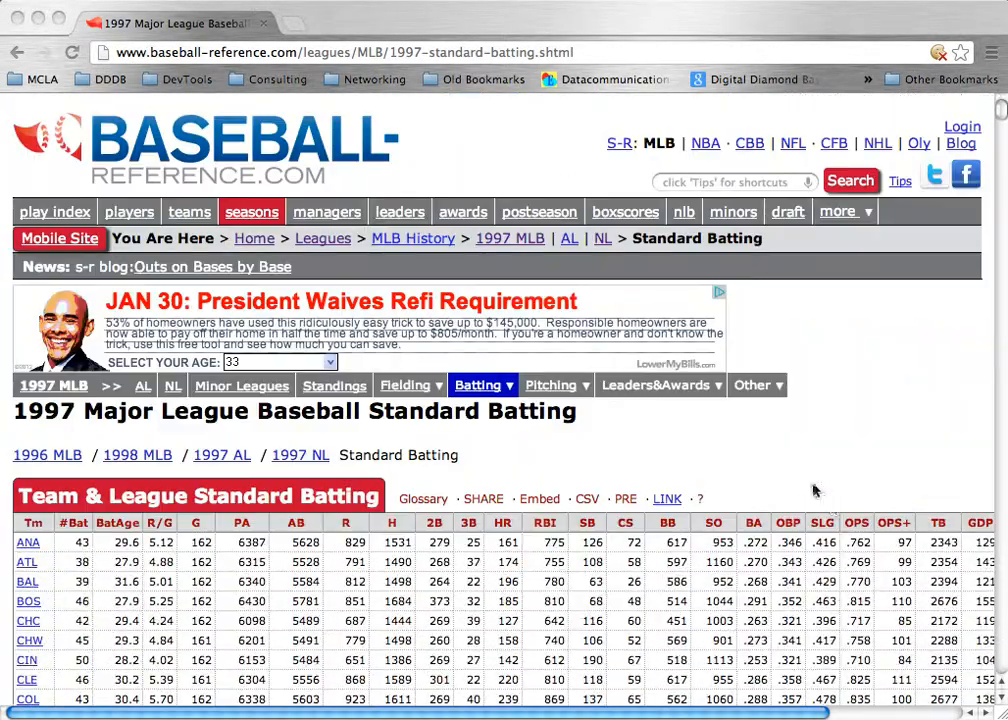
click(551, 391)
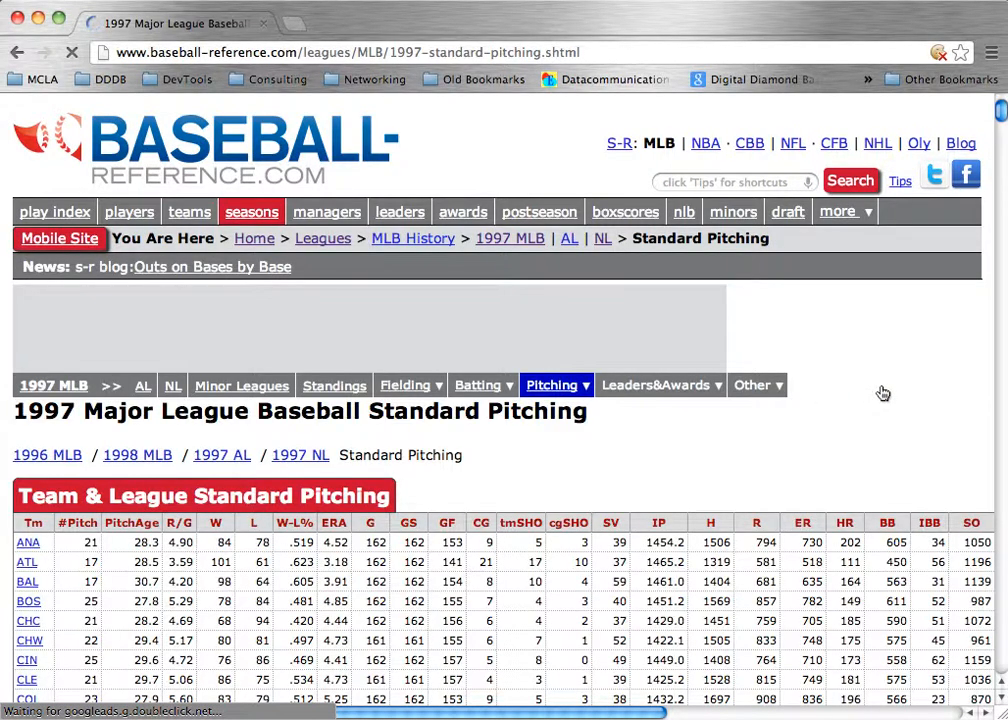
scroll(883, 393, down, 5)
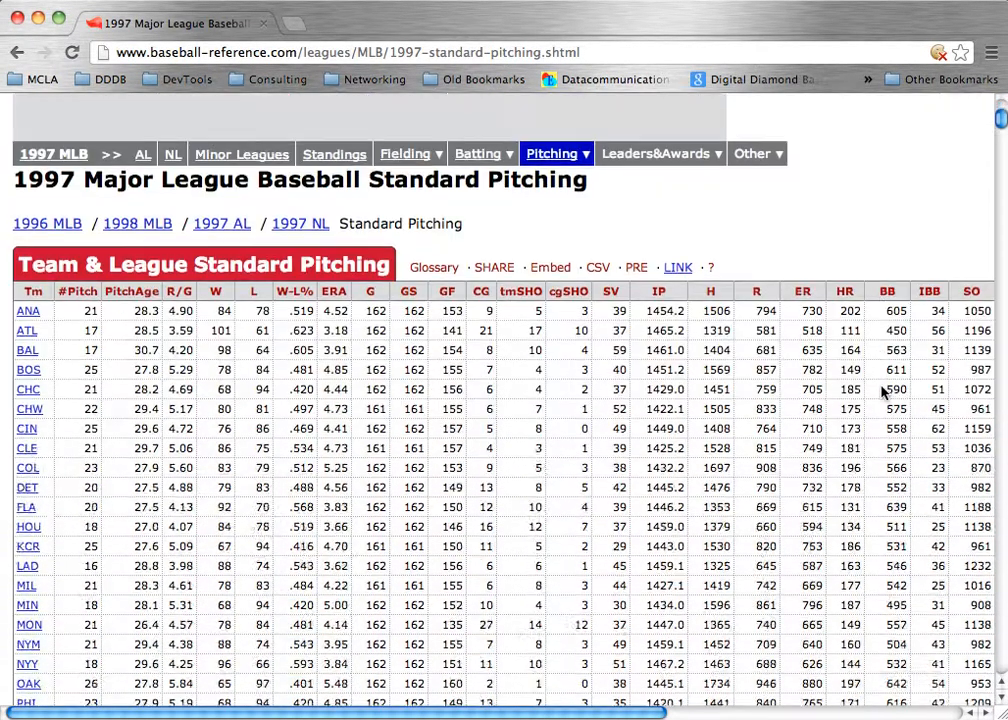
scroll(883, 393, down, 10)
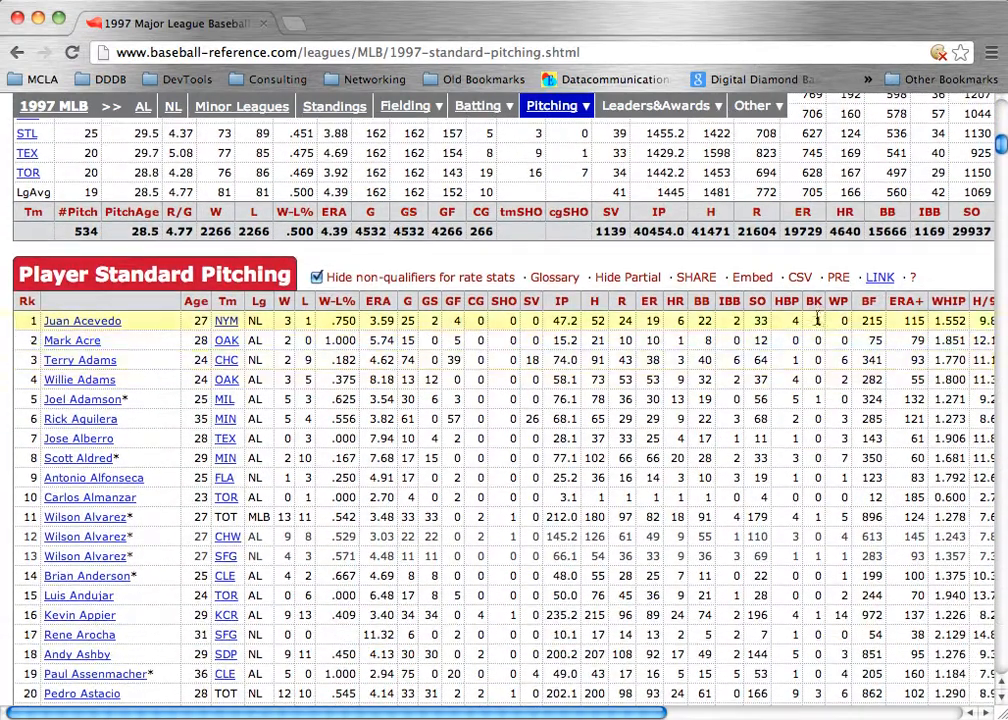
click(688, 281)
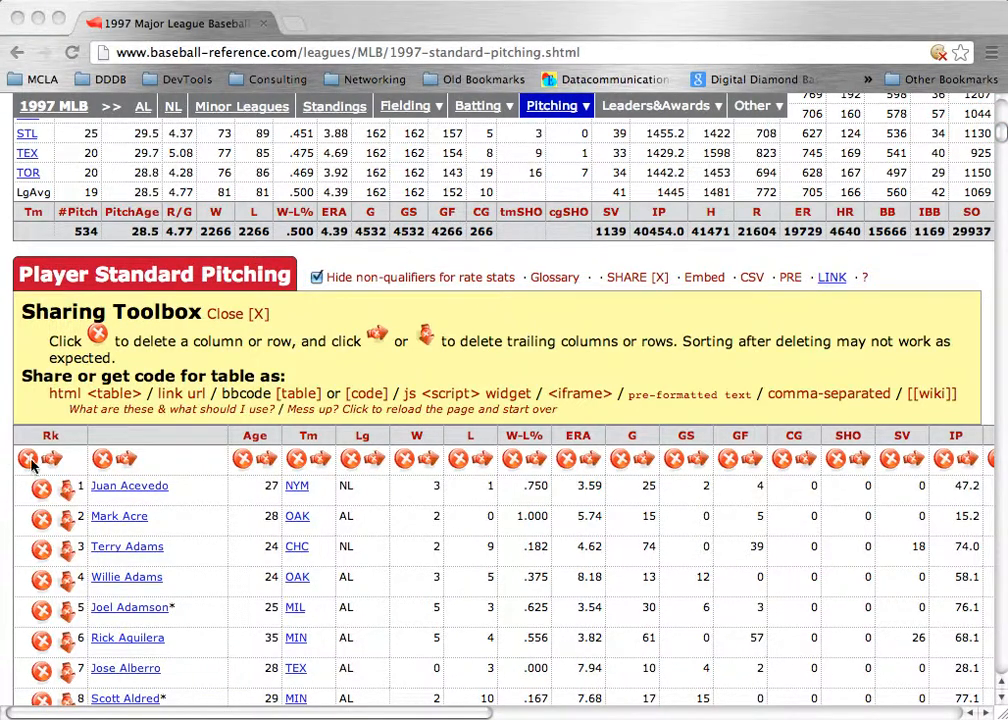
key(super+Tab)
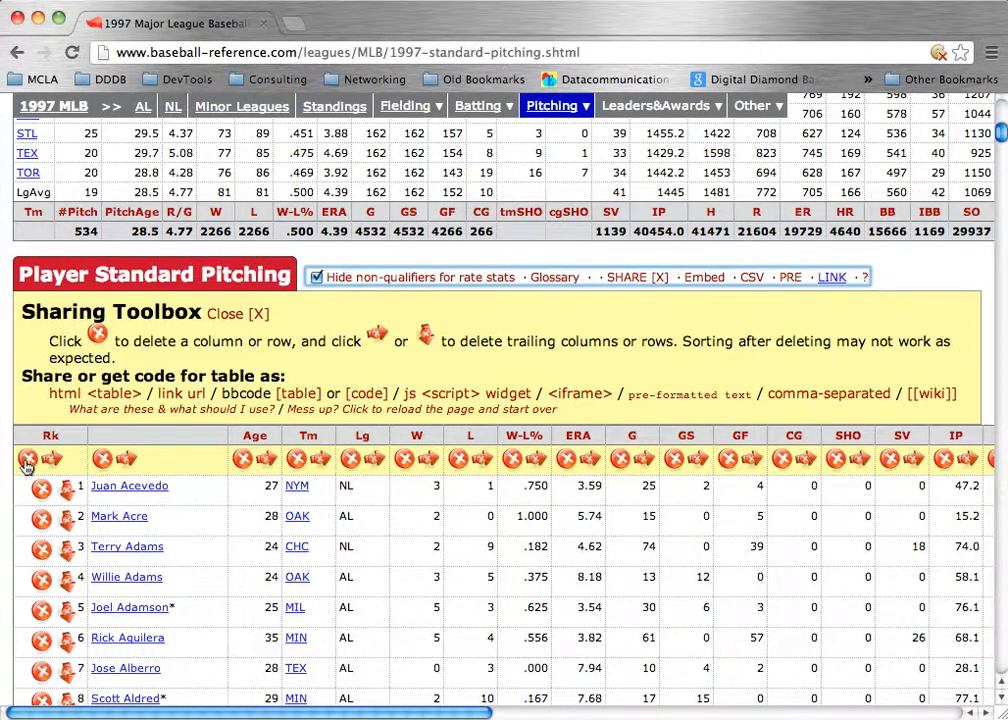
Step: Delete the Rk, Lg, W, L, W-L% and ERA columns from the player pitching table
click(27, 461)
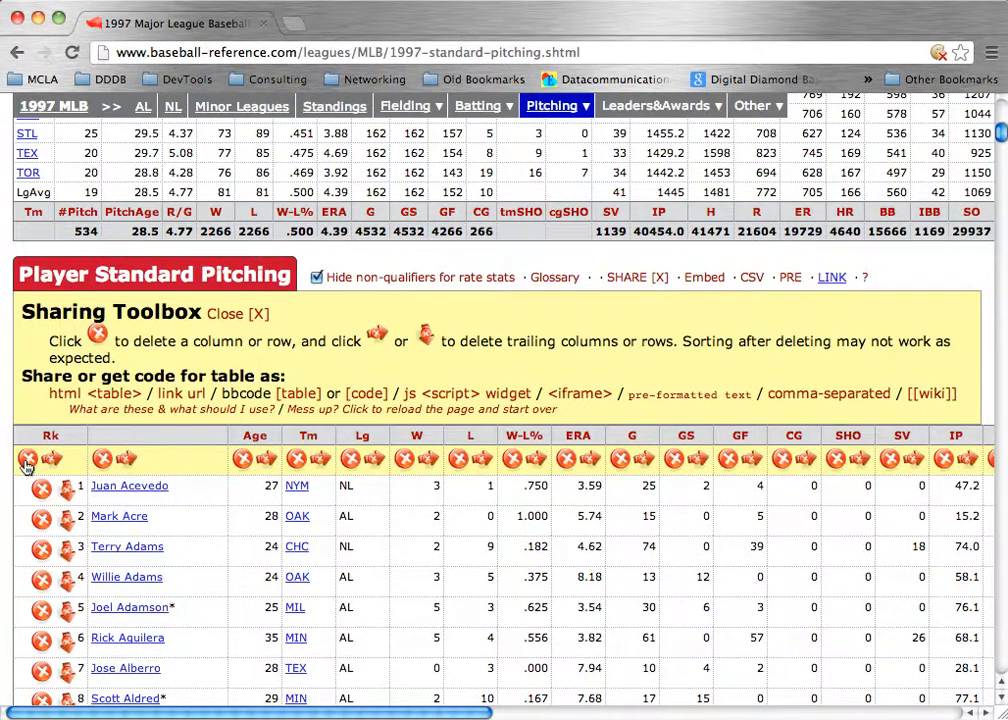
click(27, 461)
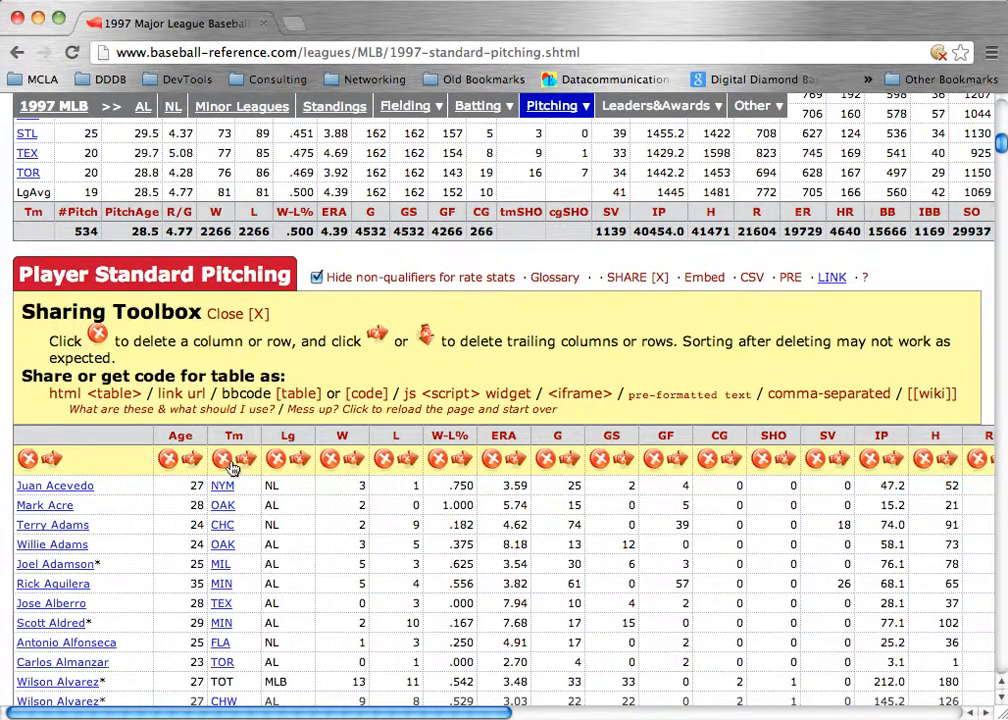
click(278, 460)
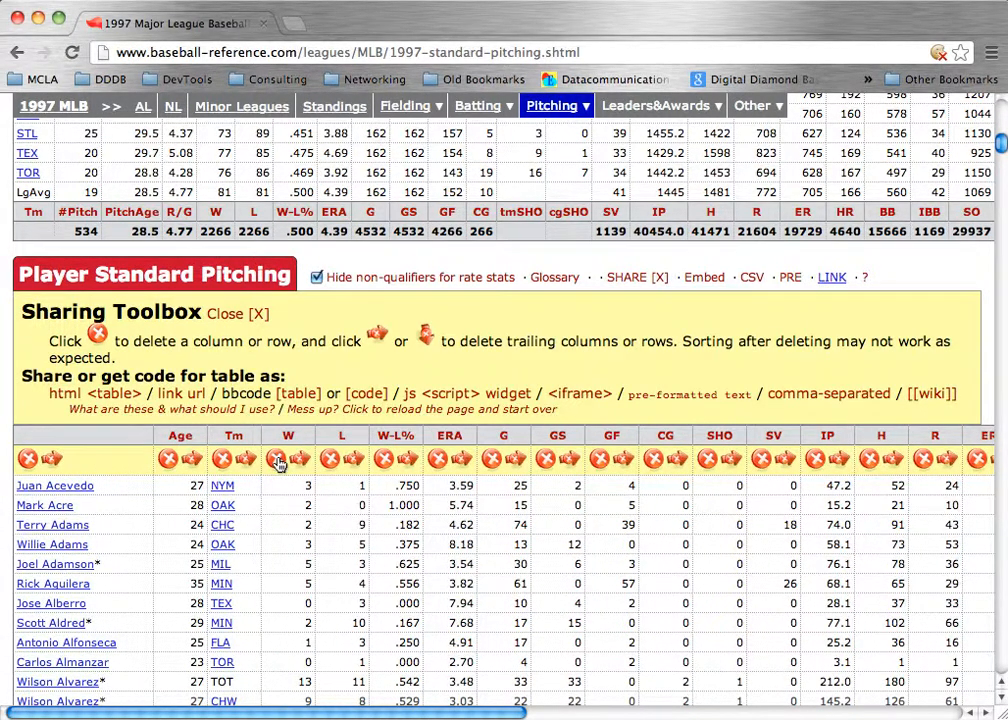
click(278, 460)
click(278, 460)
click(278, 460)
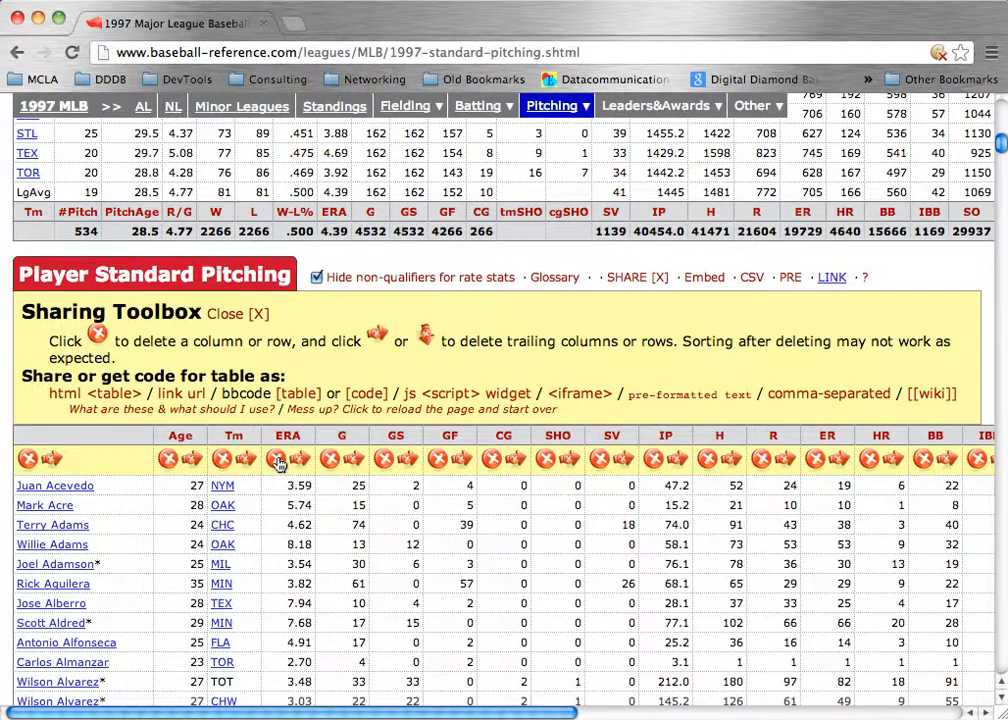
click(278, 460)
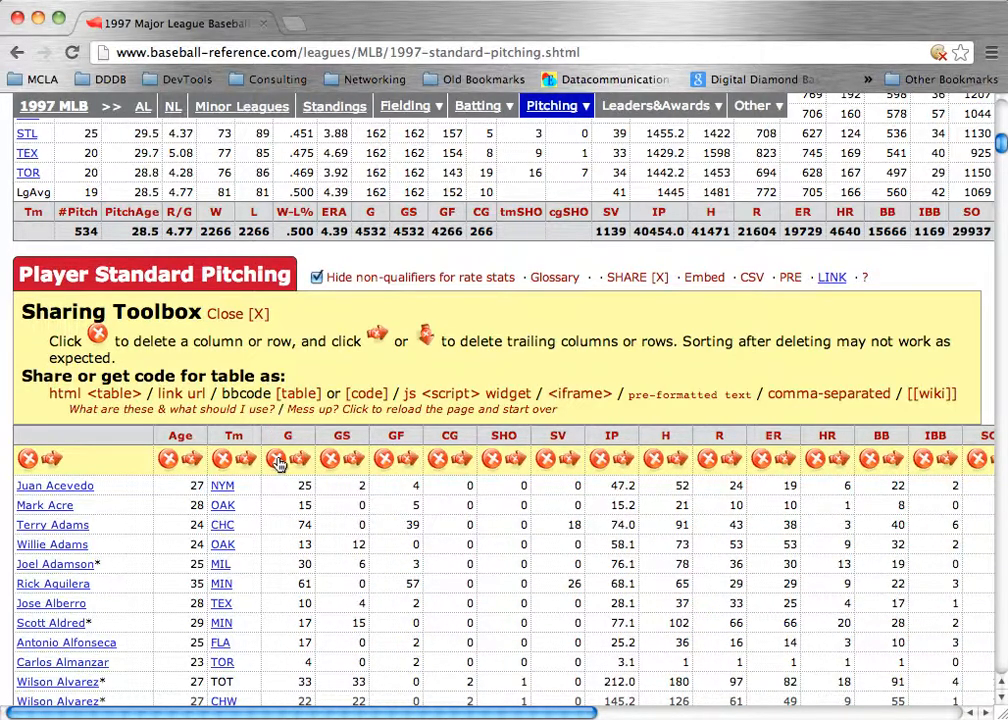
Step: Delete the GF, CG, SHO and IBB columns and all columns following SO from the player pitching table
click(384, 459)
click(384, 459)
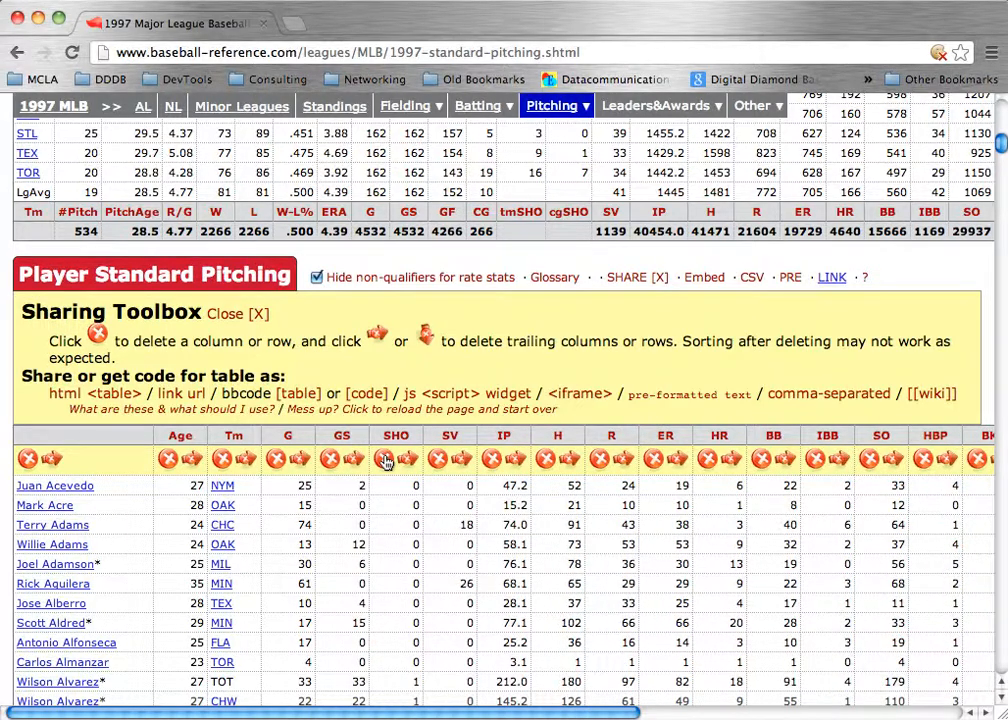
click(384, 459)
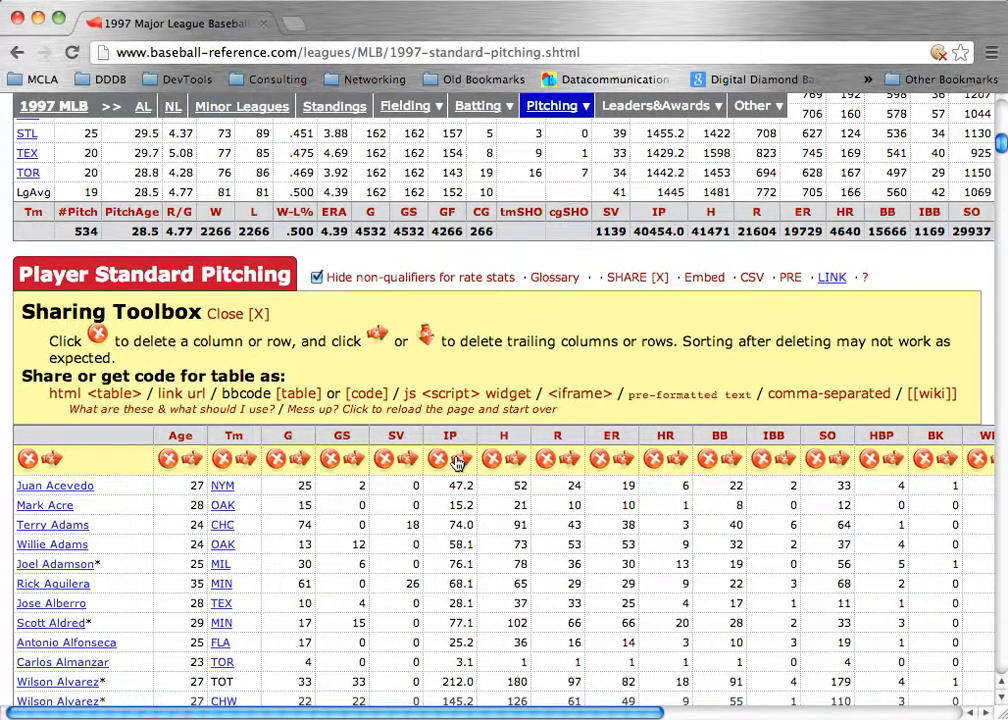
click(760, 462)
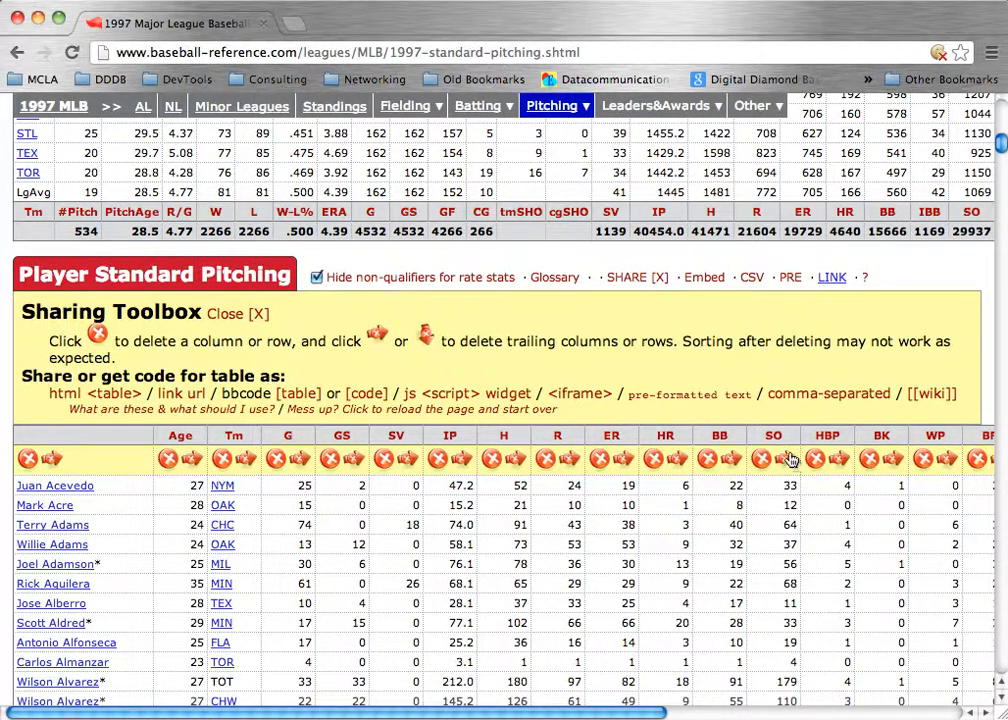
click(786, 460)
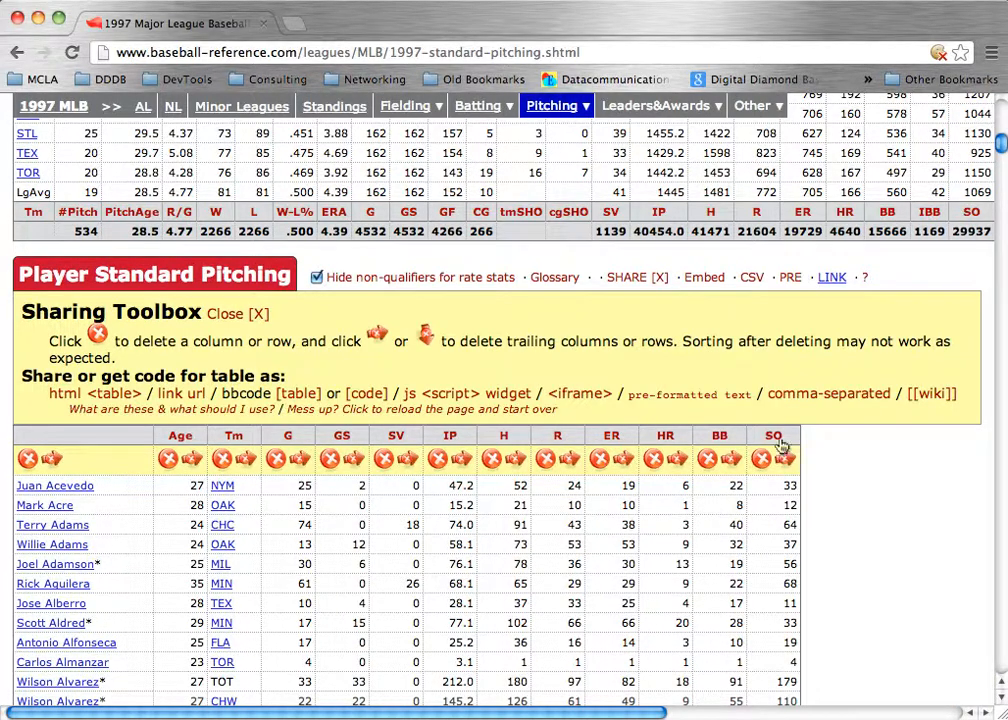
Step: Generate the comma-separated version of the trimmed player pitching table and copy all of its text
click(818, 400)
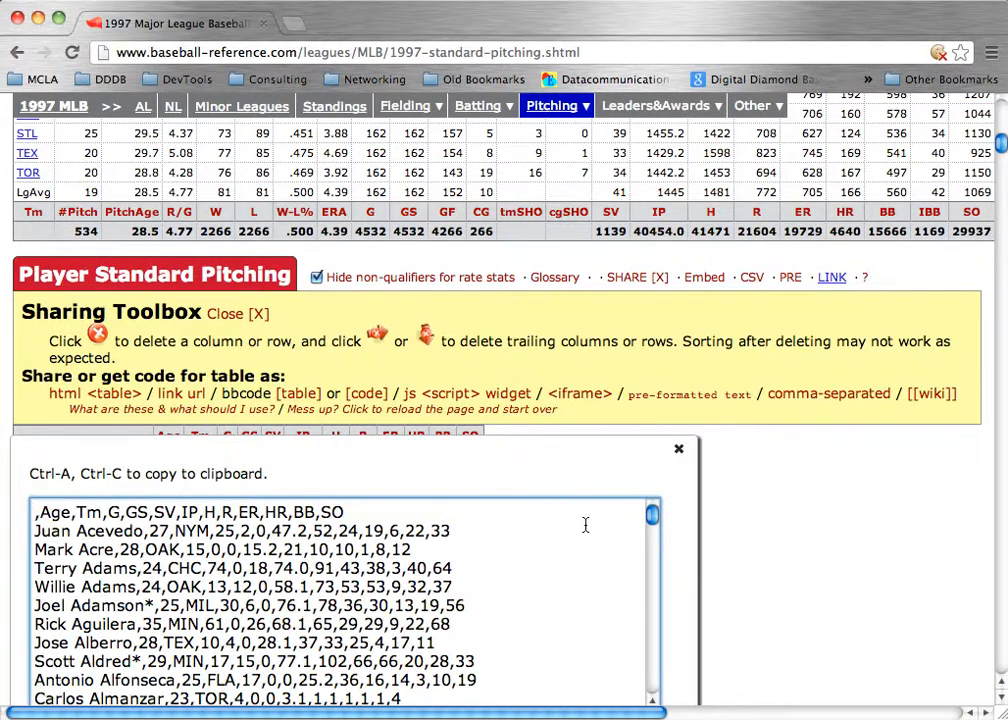
scroll(565, 540, down, 3)
scroll(565, 535, up, 5)
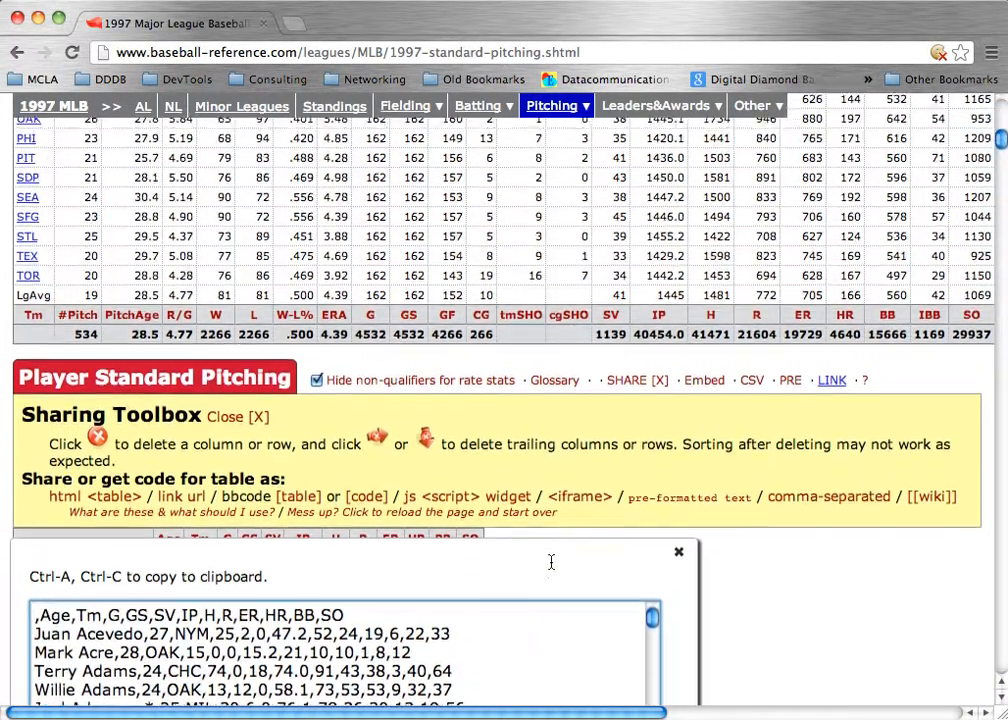
key(super+a)
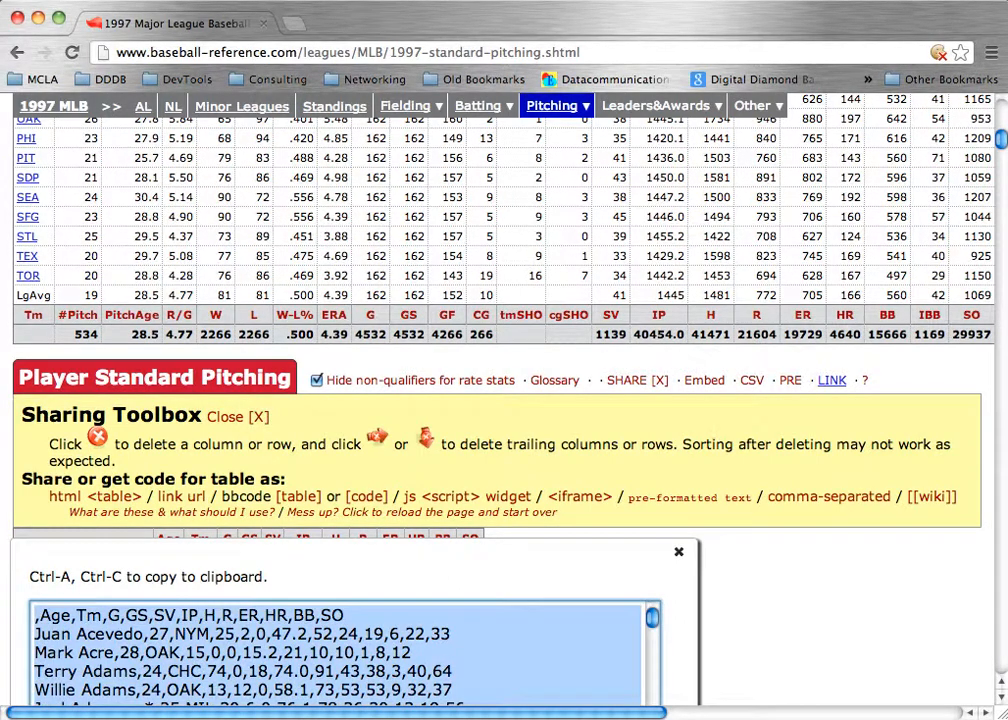
right_click(492, 643)
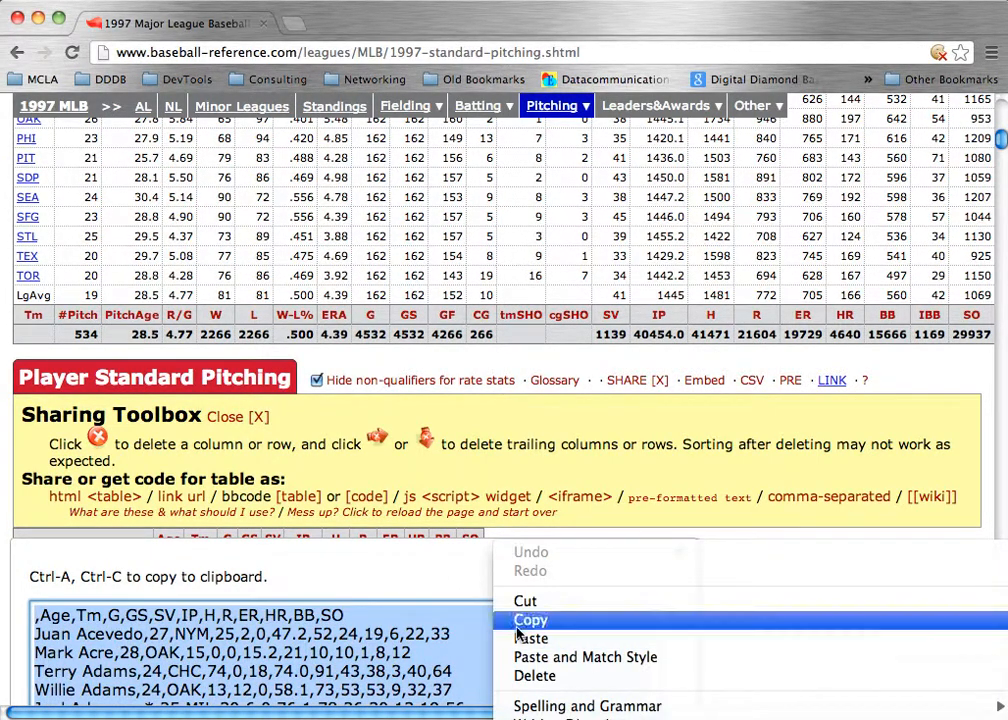
click(517, 628)
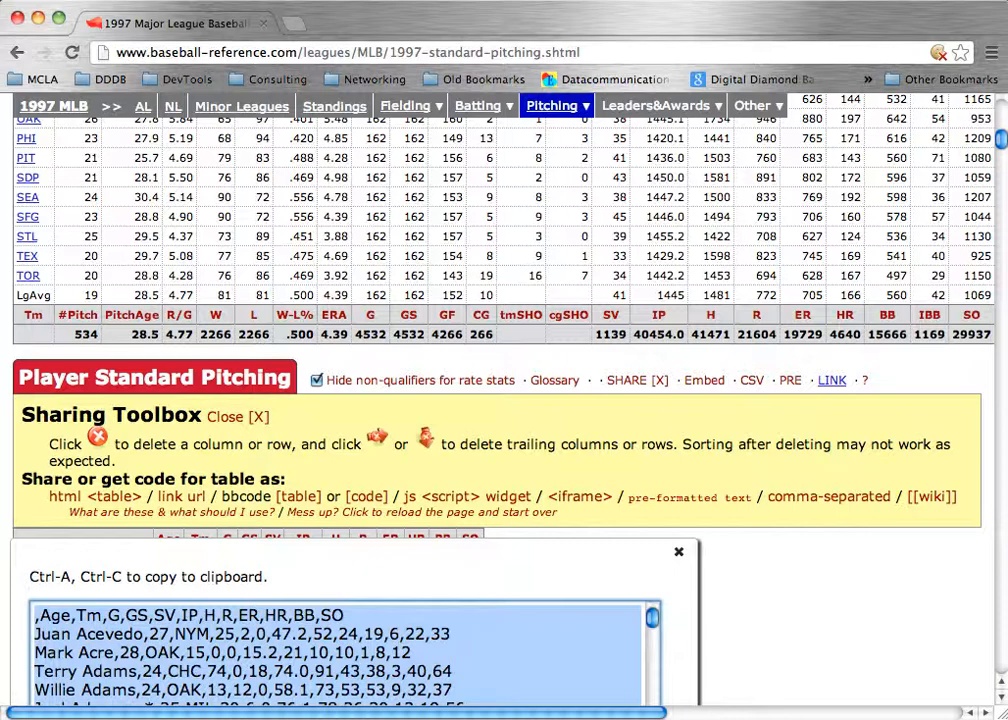
Step: Switch to the text editor, paste the pitching data into the blank document, and delete everything from the LgAvg per 180 IP line to the end
key(super+Tab)
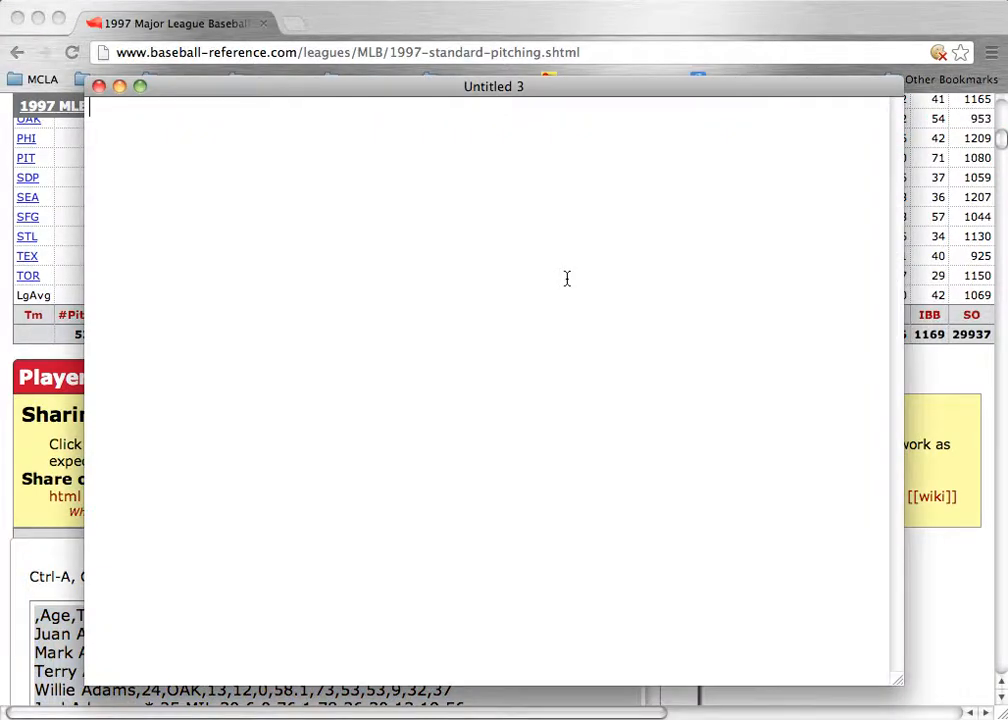
right_click(566, 278)
click(597, 324)
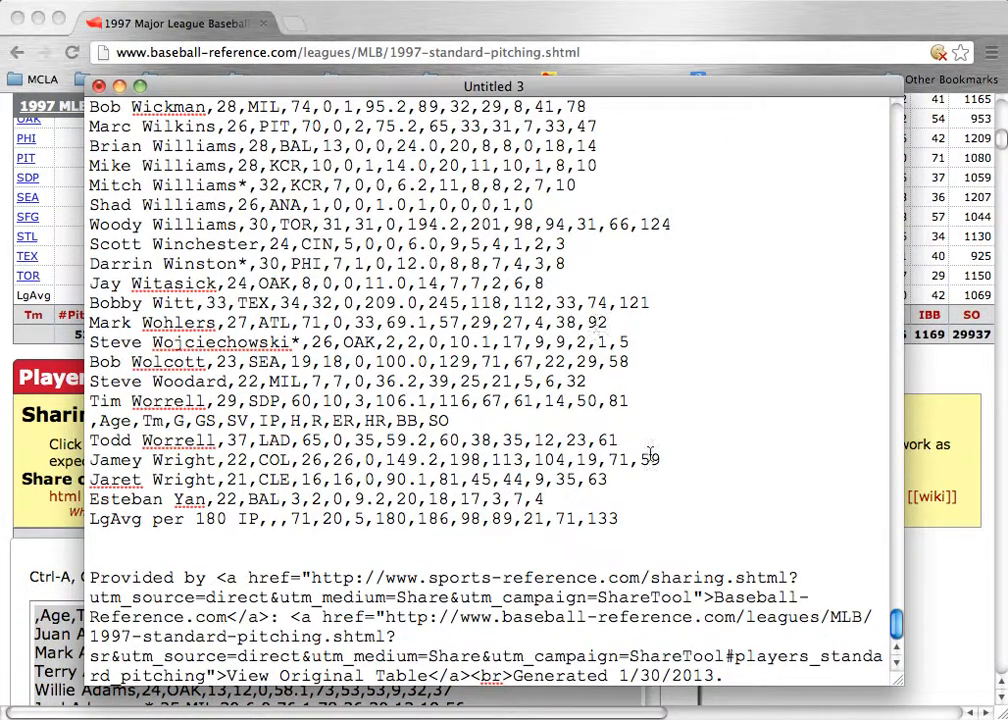
drag(725, 675, 62, 530)
key(BackSpace)
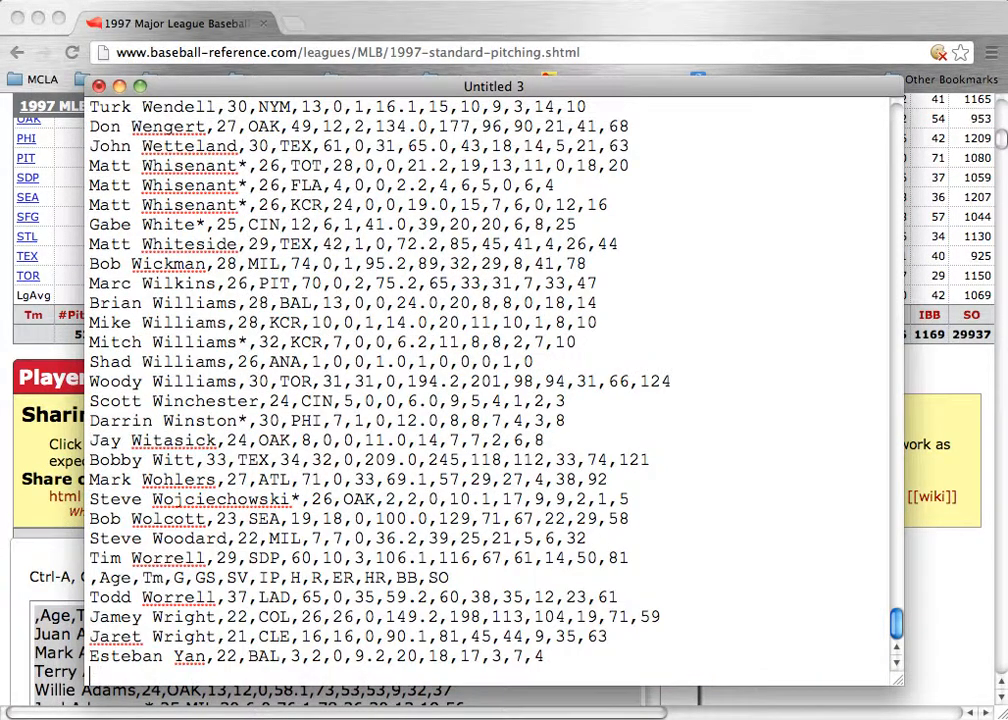
key(BackSpace)
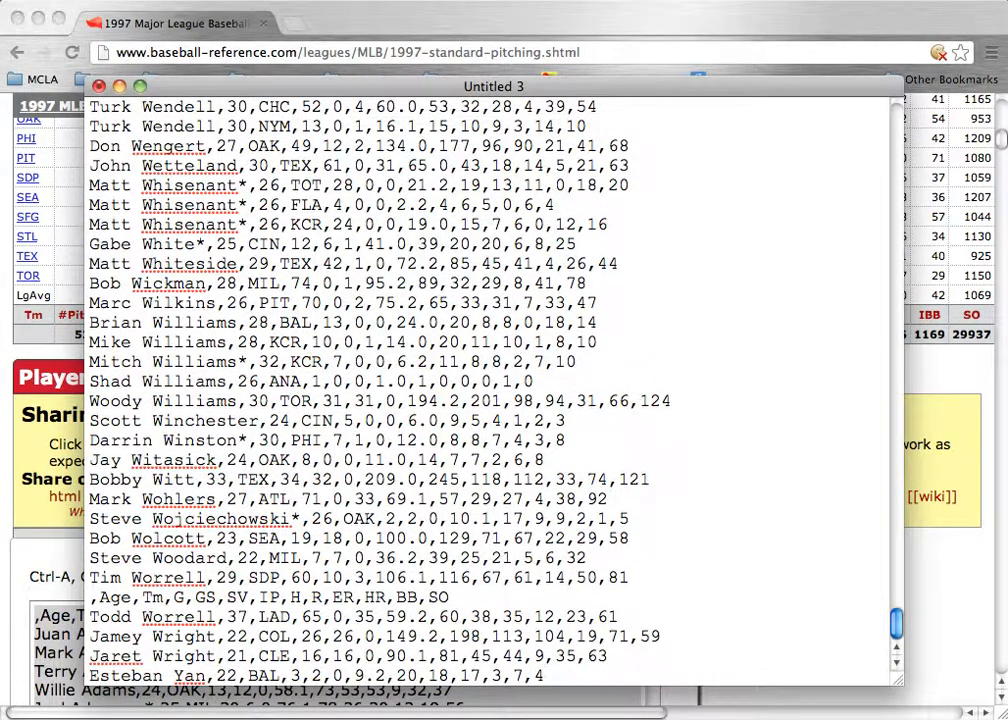
Step: Return to the browser, go to the 1997 MLB pitcher fielding page, and open the Sharing Toolbox for the Player Standard Fielding--P table
key(super+Tab)
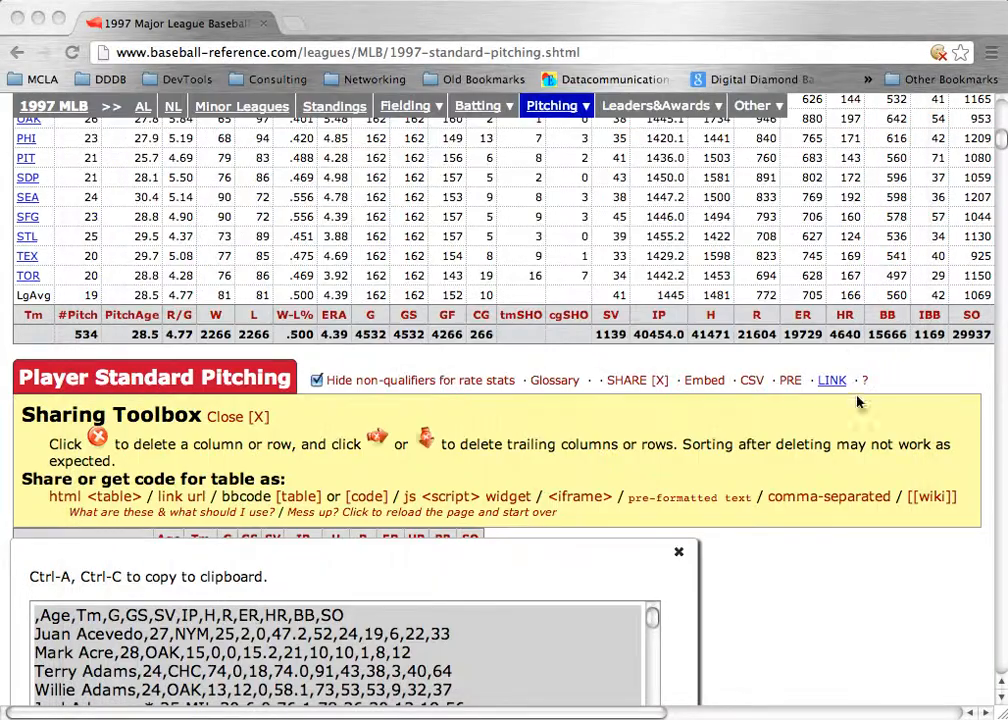
scroll(801, 421, up, 10)
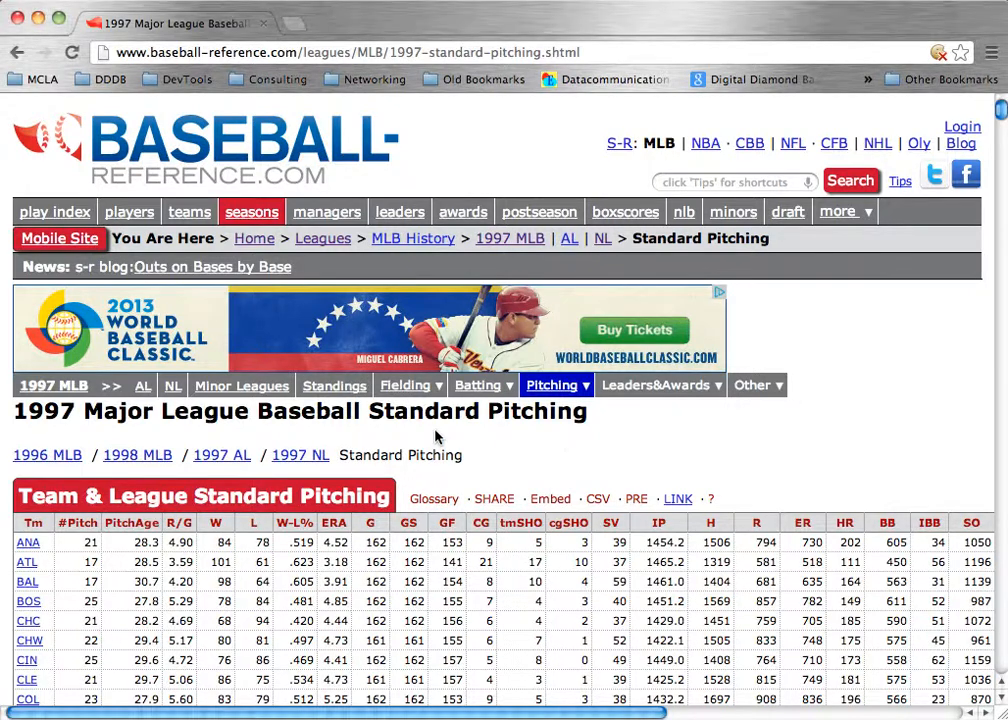
mouse_move(405, 385)
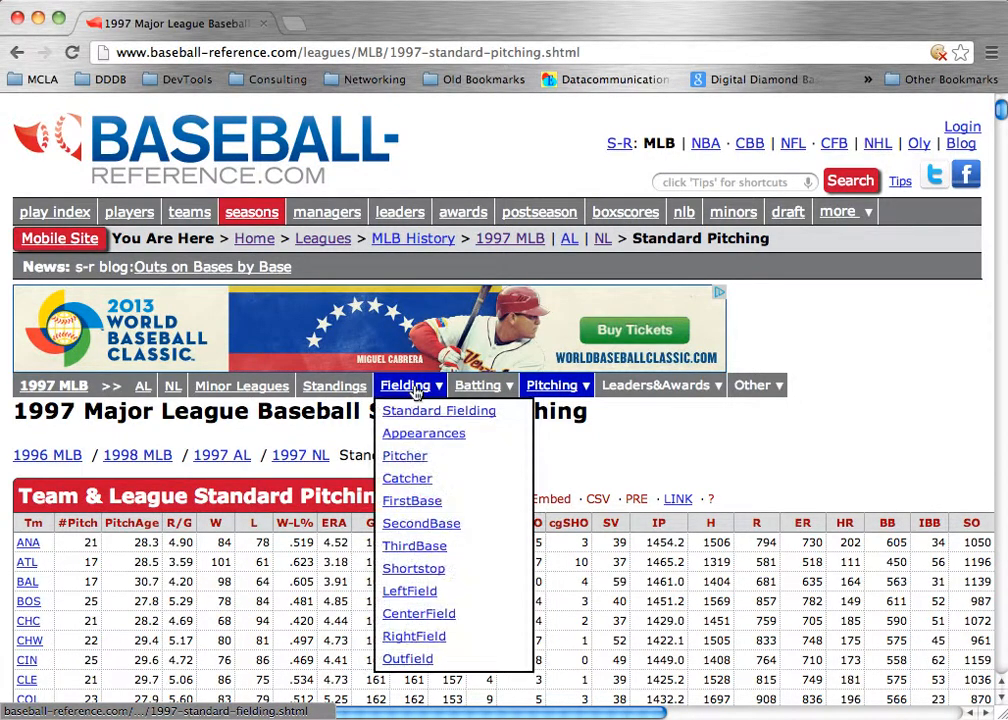
click(417, 455)
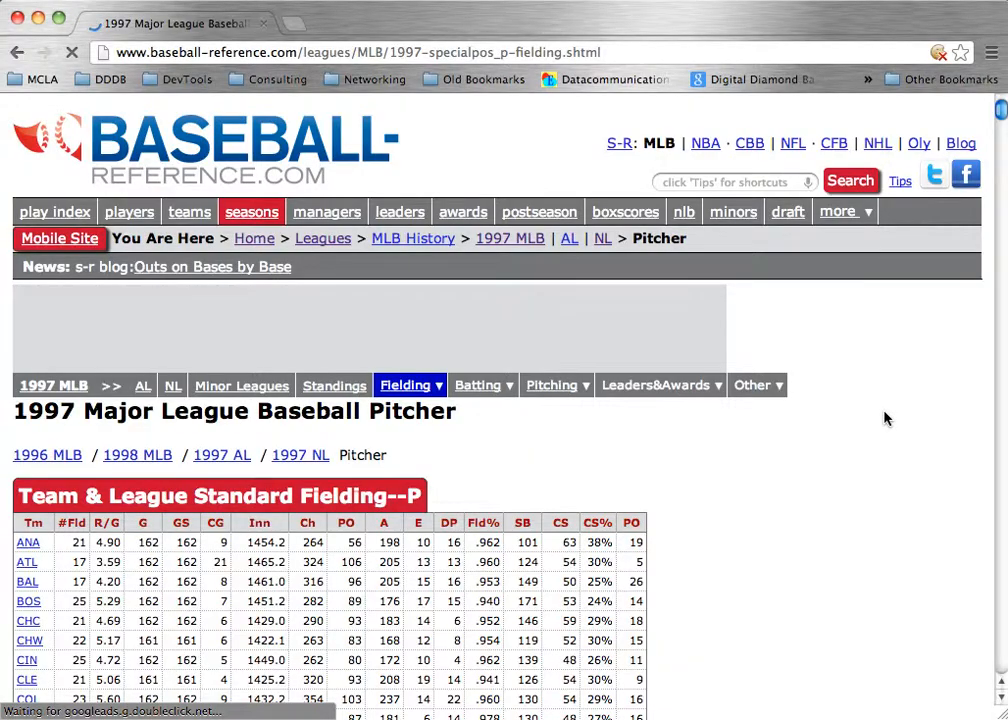
scroll(884, 418, down, 10)
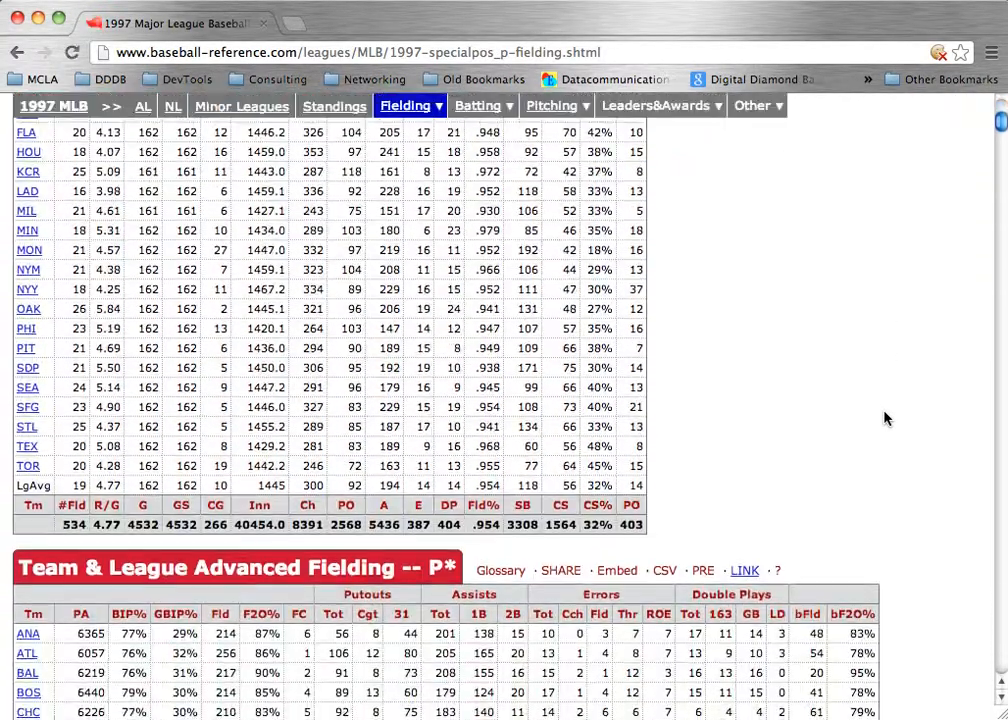
scroll(884, 418, down, 5)
scroll(884, 418, down, 3)
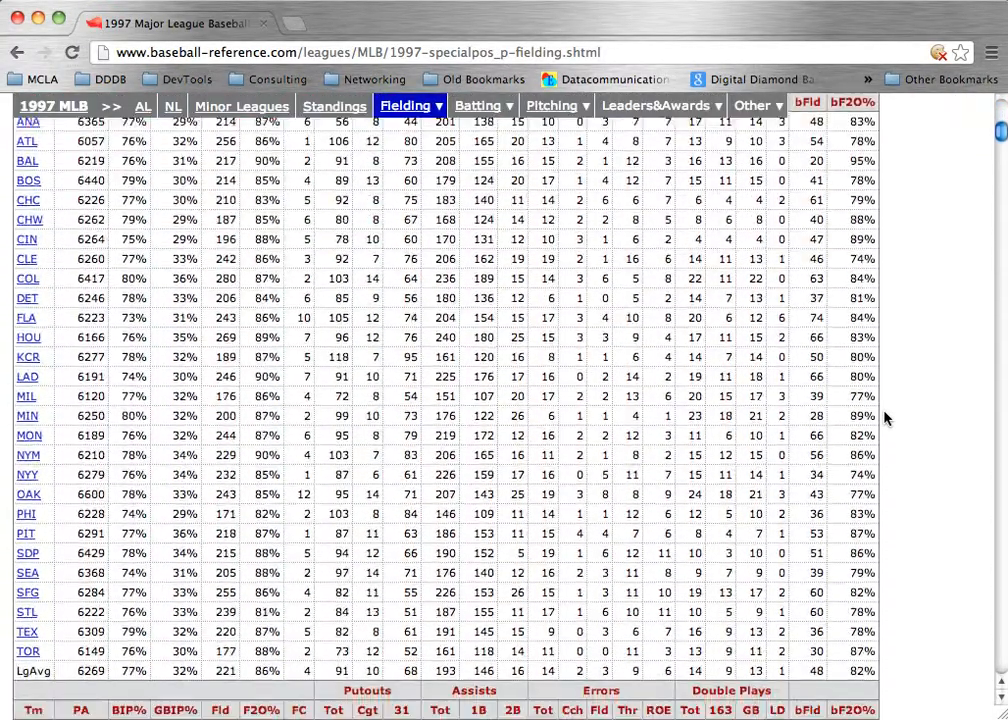
scroll(884, 418, down, 10)
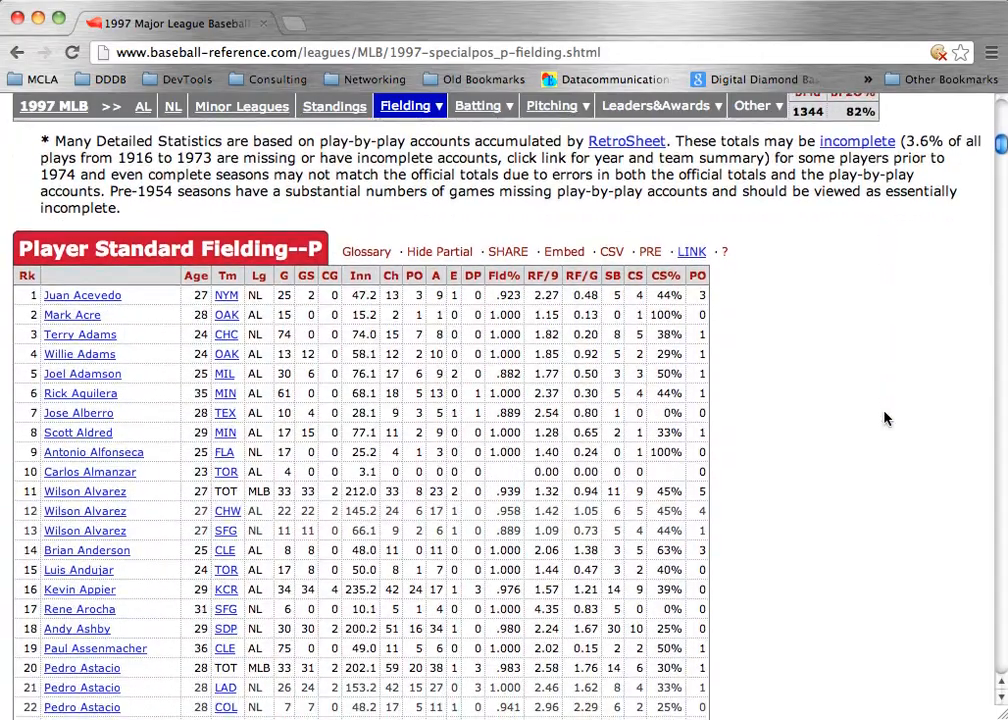
click(505, 253)
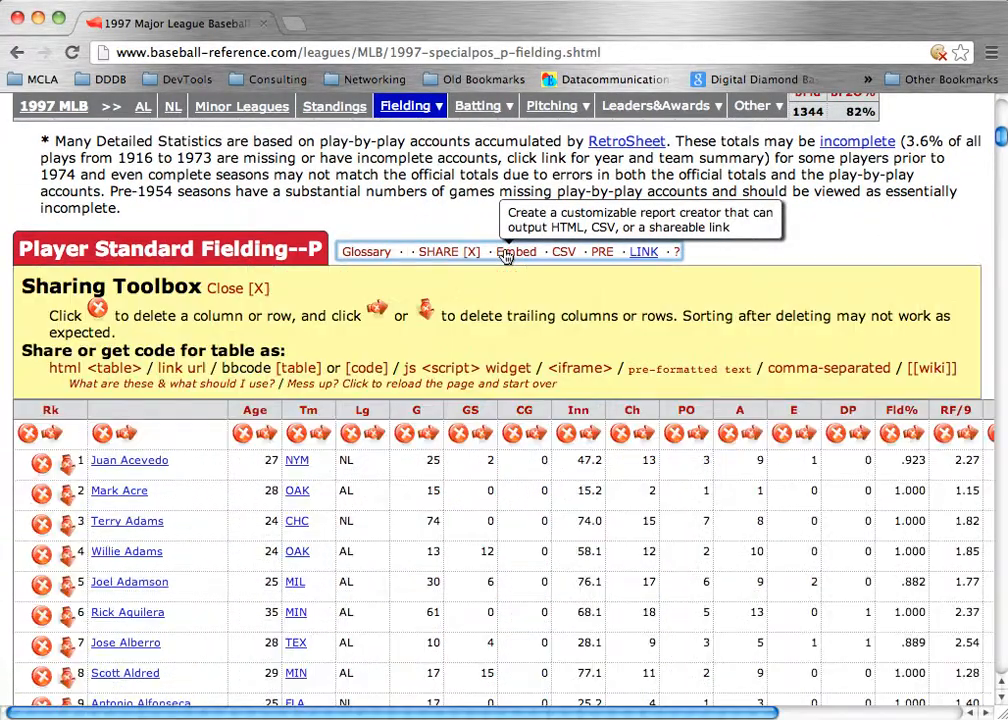
Step: Delete the Rk, Age, Lg, G, GS, CG, Inn, PO and A columns and all columns following E from the pitcher fielding table
click(26, 433)
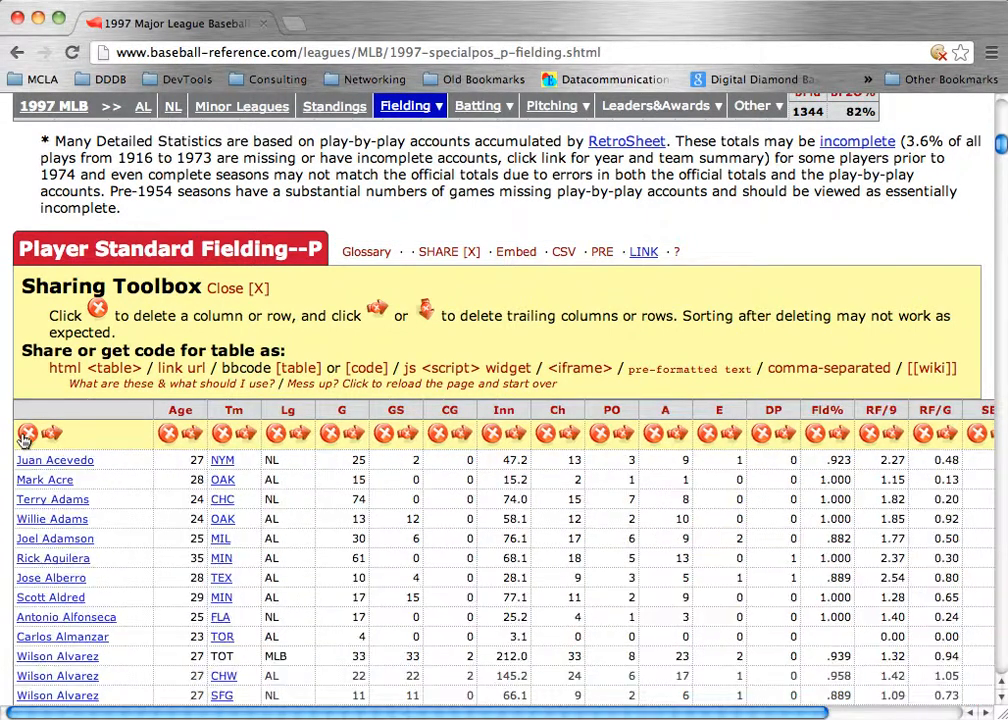
click(167, 433)
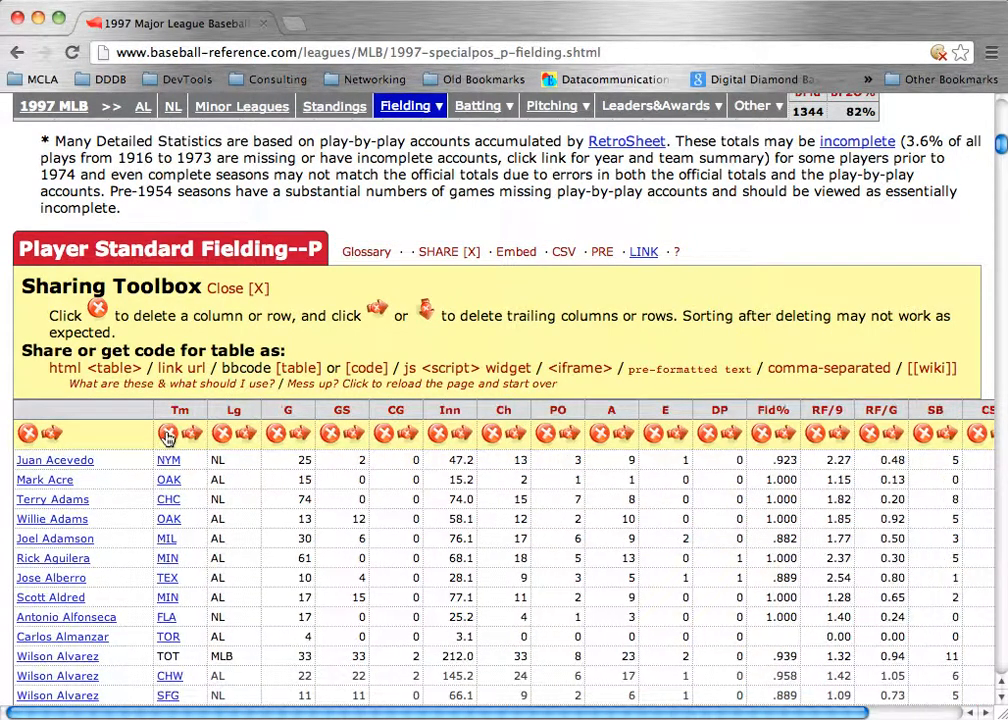
click(221, 433)
click(221, 433)
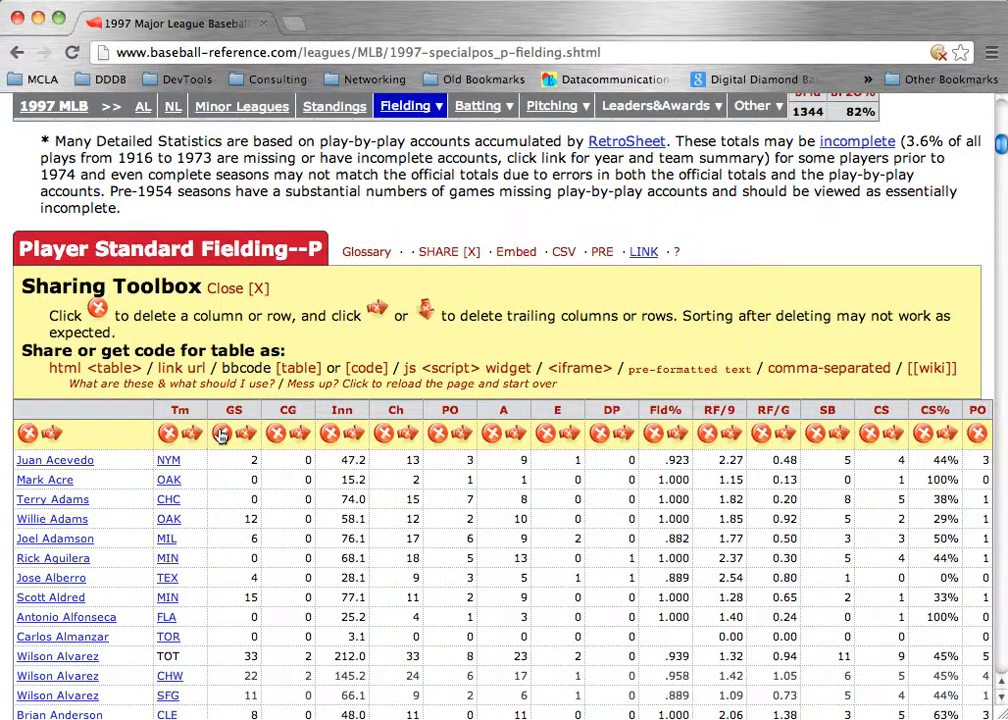
click(221, 433)
click(221, 433)
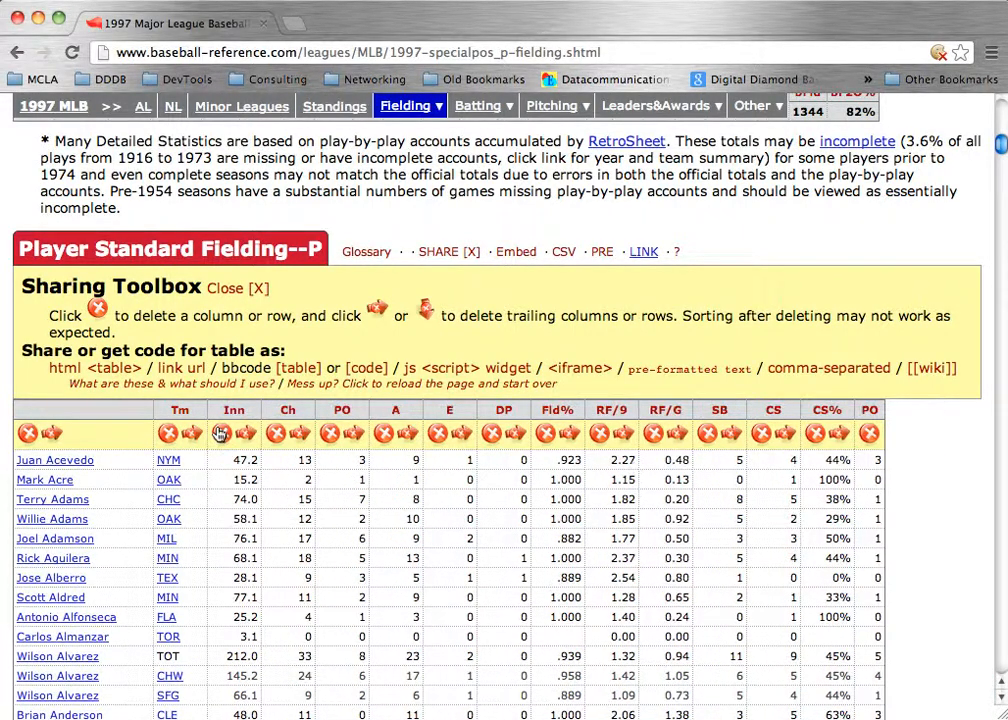
click(221, 433)
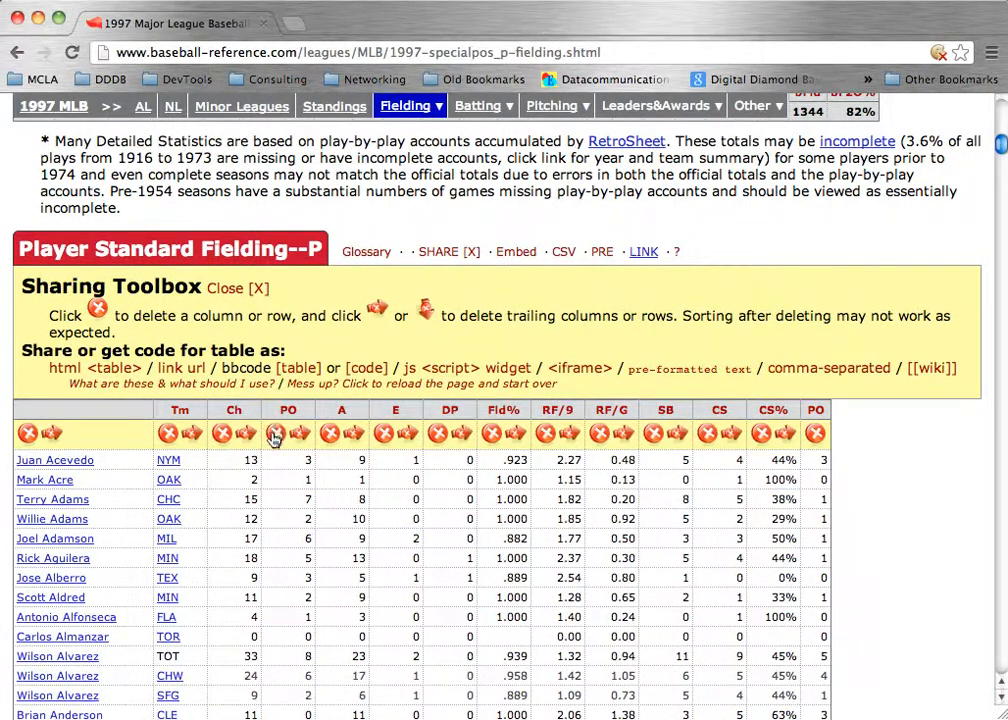
click(275, 433)
click(275, 433)
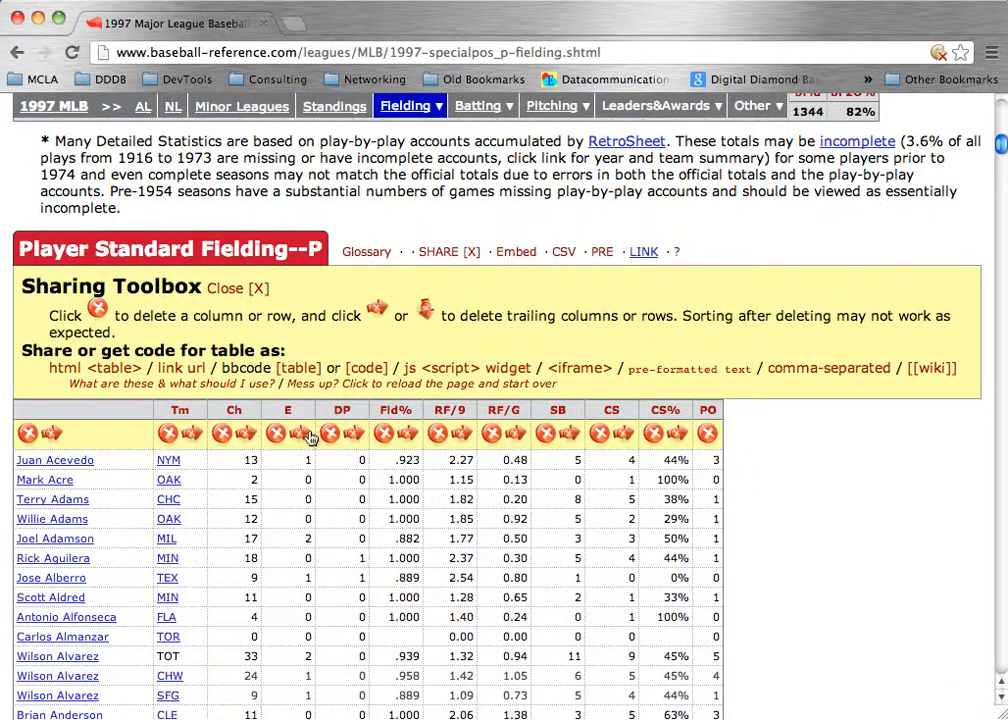
click(300, 433)
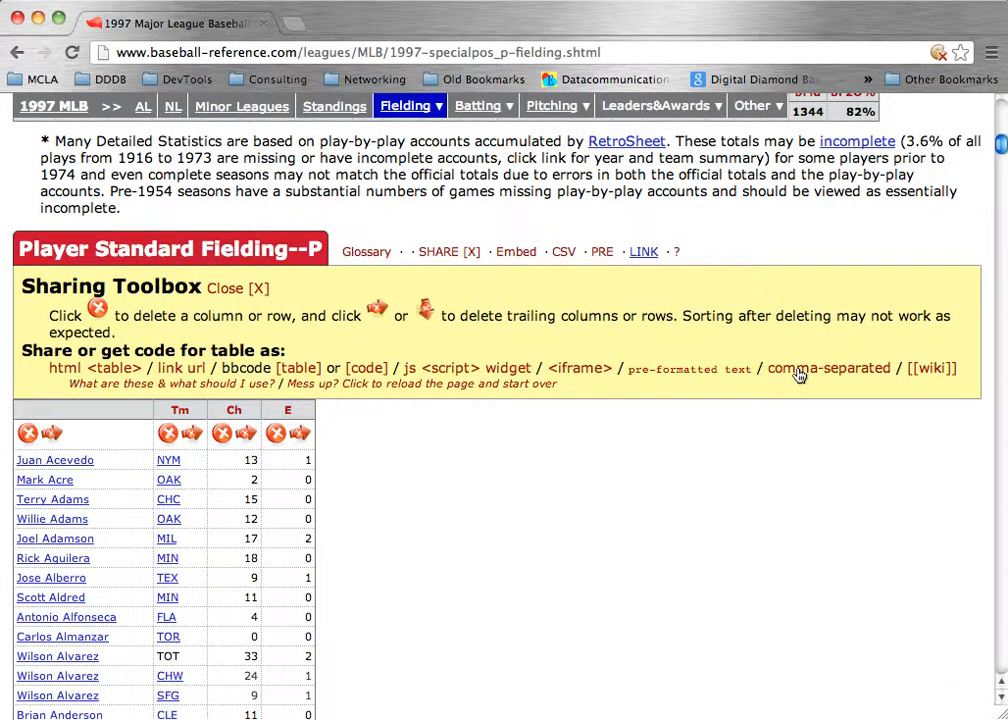
Step: Generate the comma-separated version of the trimmed pitcher fielding table and copy all of its text
click(806, 368)
click(545, 518)
key(super+a)
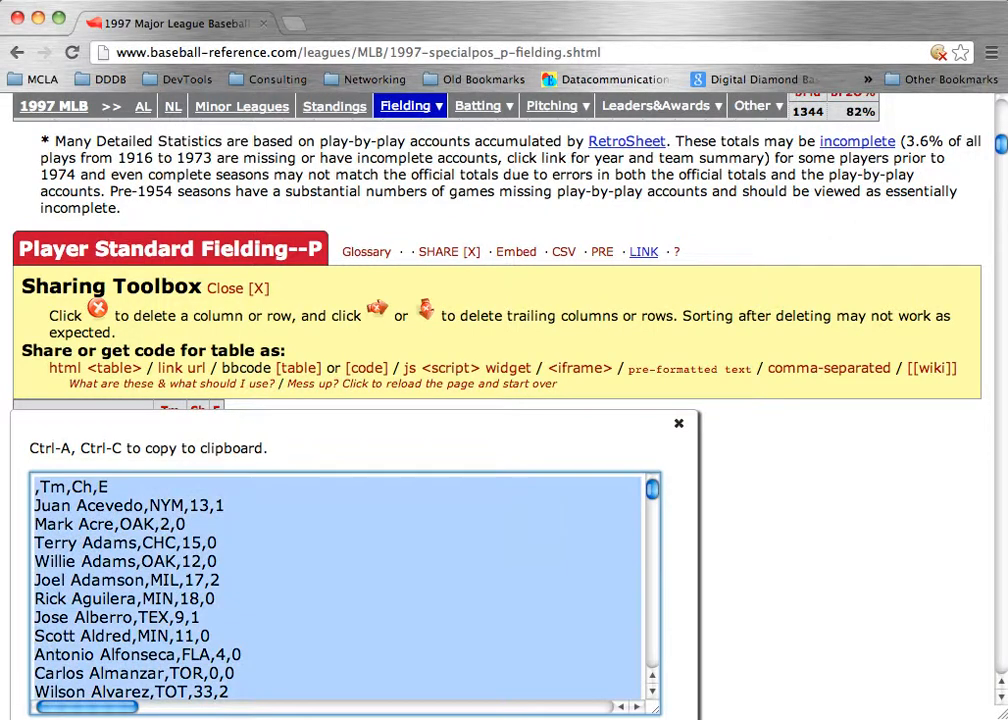
right_click(466, 541)
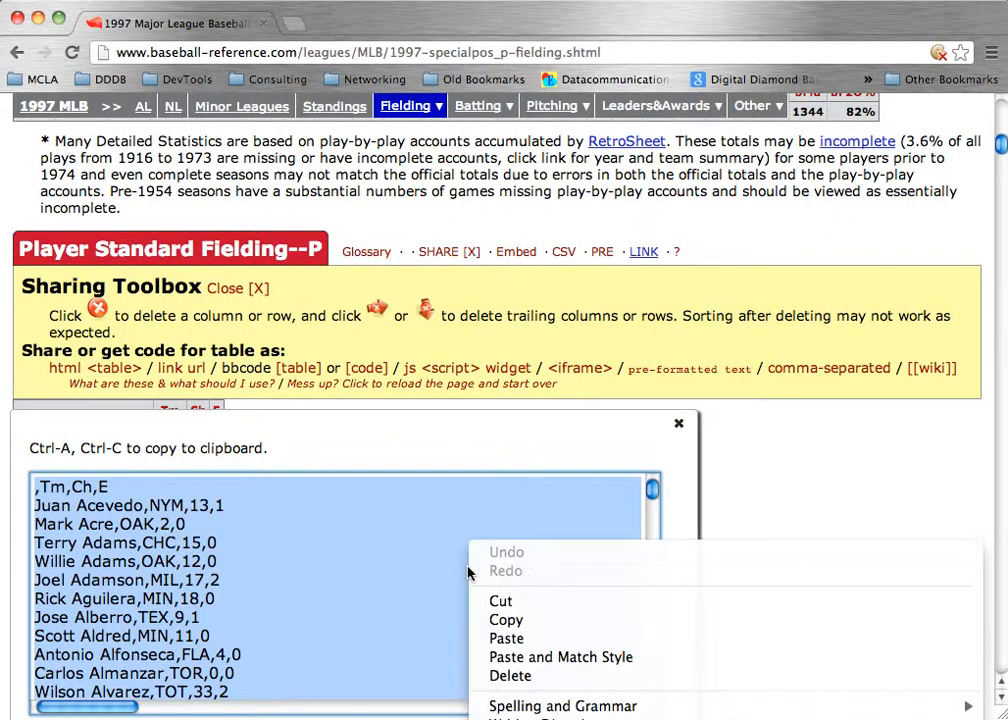
click(513, 619)
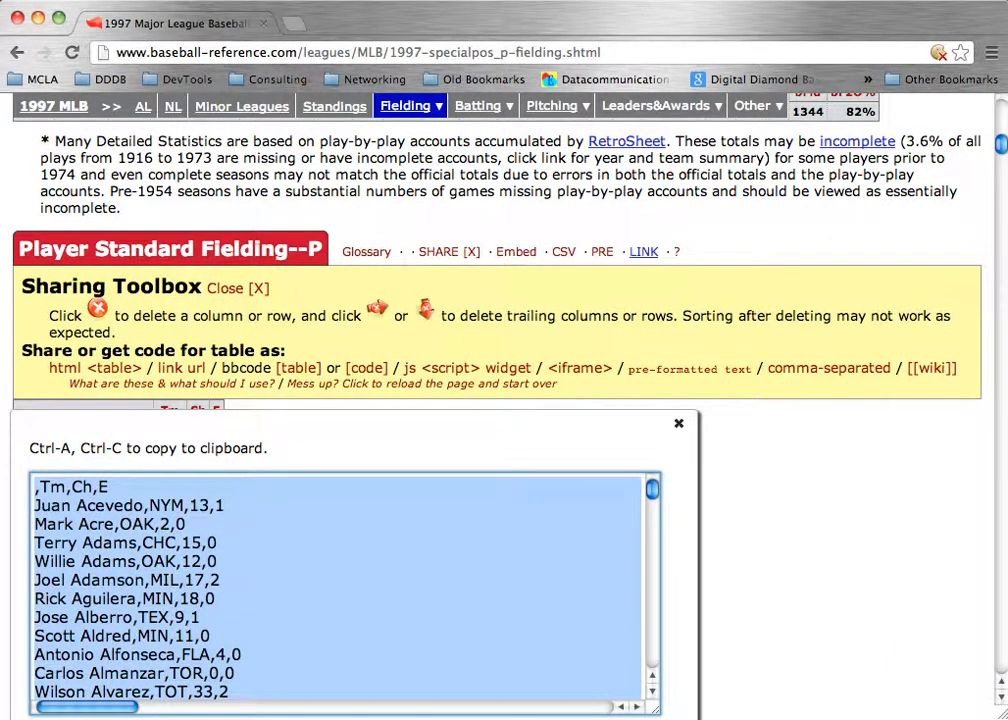
Step: Switch to the text editor, paste the pitcher fielding data into the blank document, and delete everything from the LgAvg line to the end
key(super+Tab)
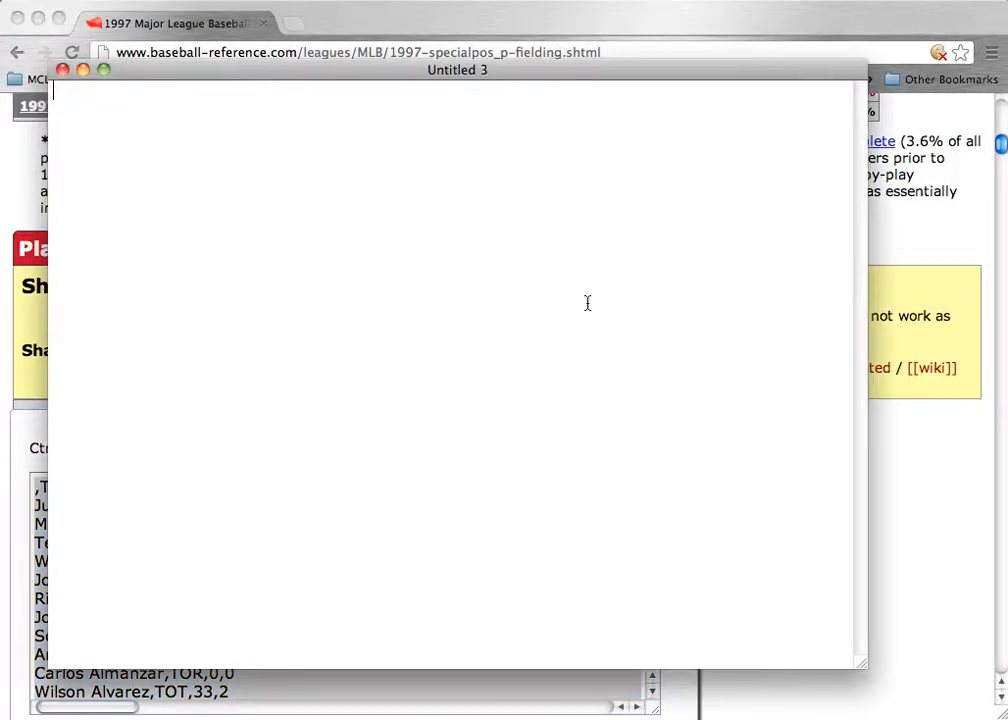
right_click(587, 303)
click(607, 353)
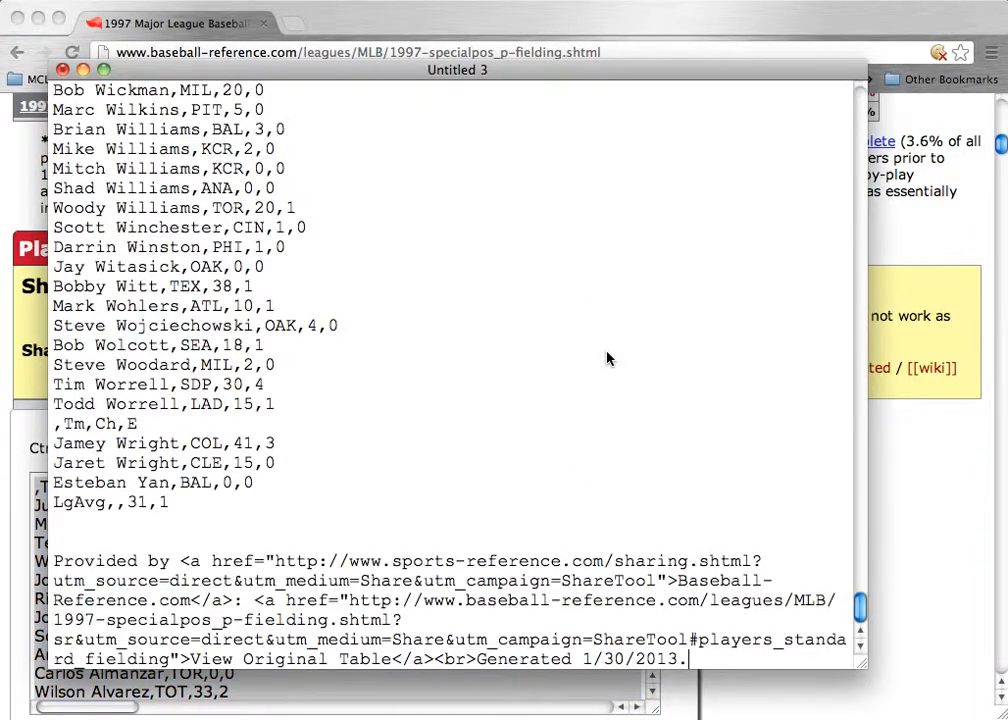
shift+click(318, 507)
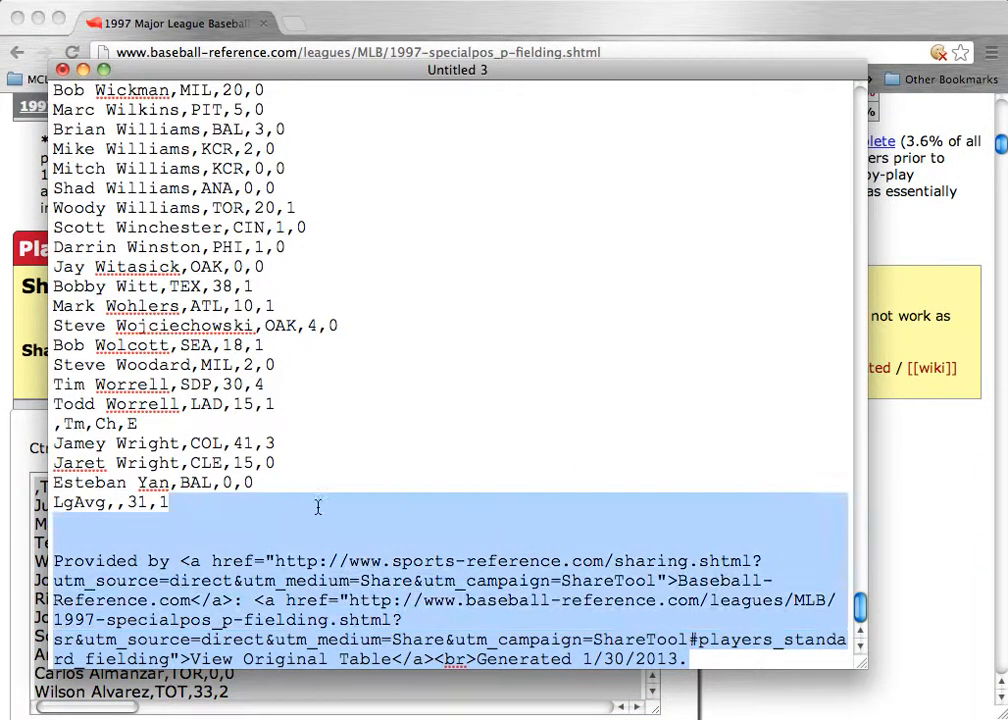
key(BackSpace)
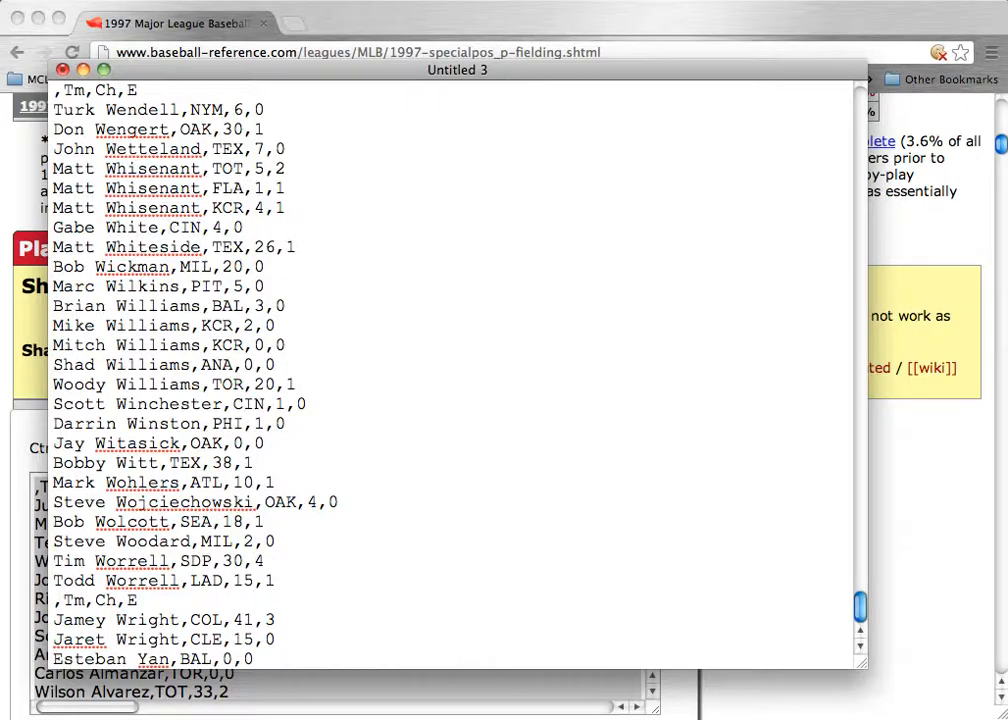
Step: Return to the browser and look over the 1997 MLB fielding pages offered for the other positions
key(super+Tab)
scroll(828, 500, up, 15)
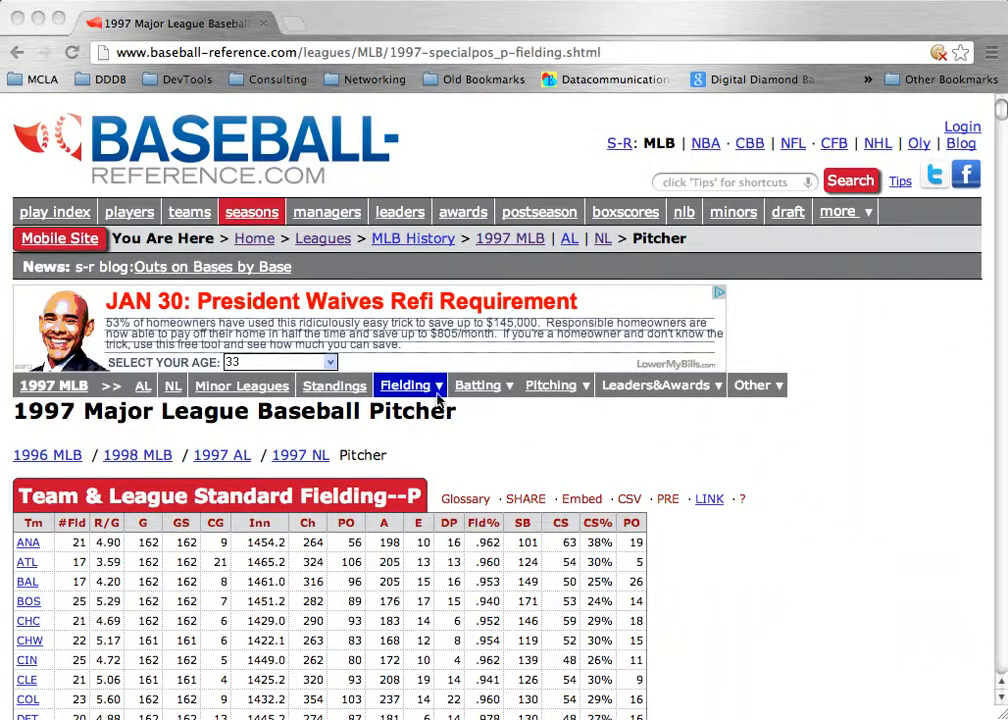
click(513, 456)
mouse_move(428, 394)
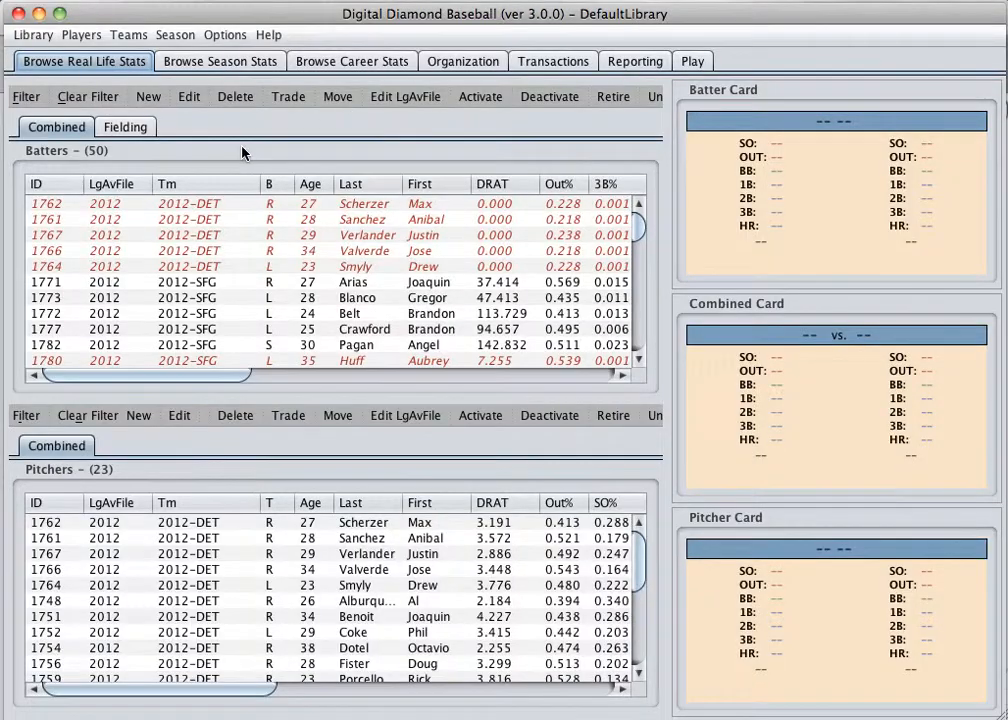
Step: Create a new player library named 1997
click(32, 34)
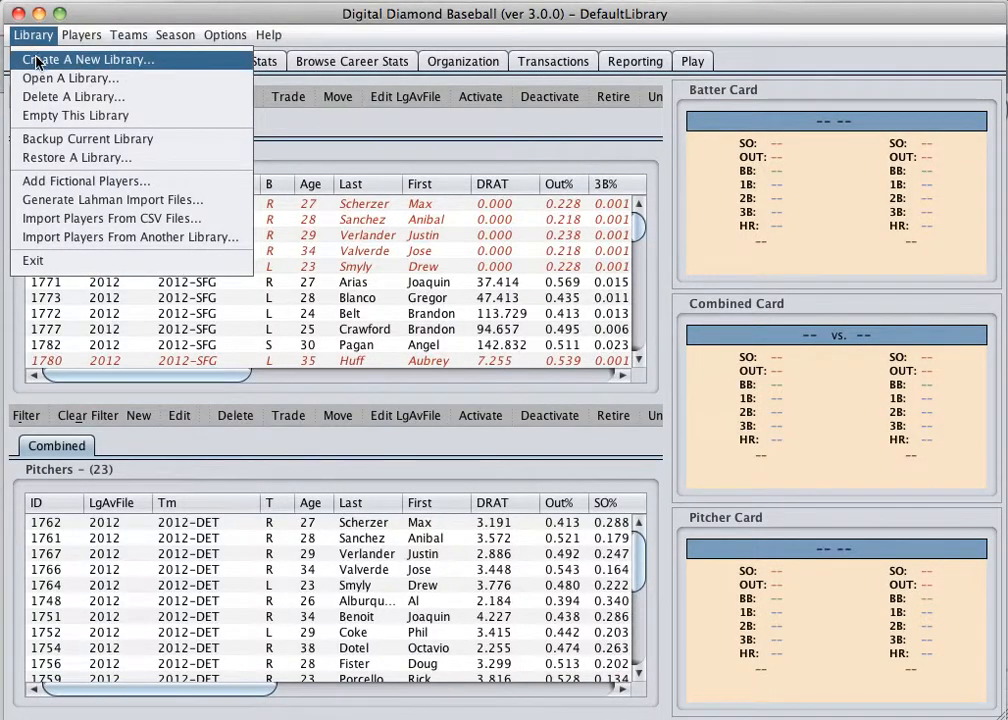
click(36, 62)
text(1997)
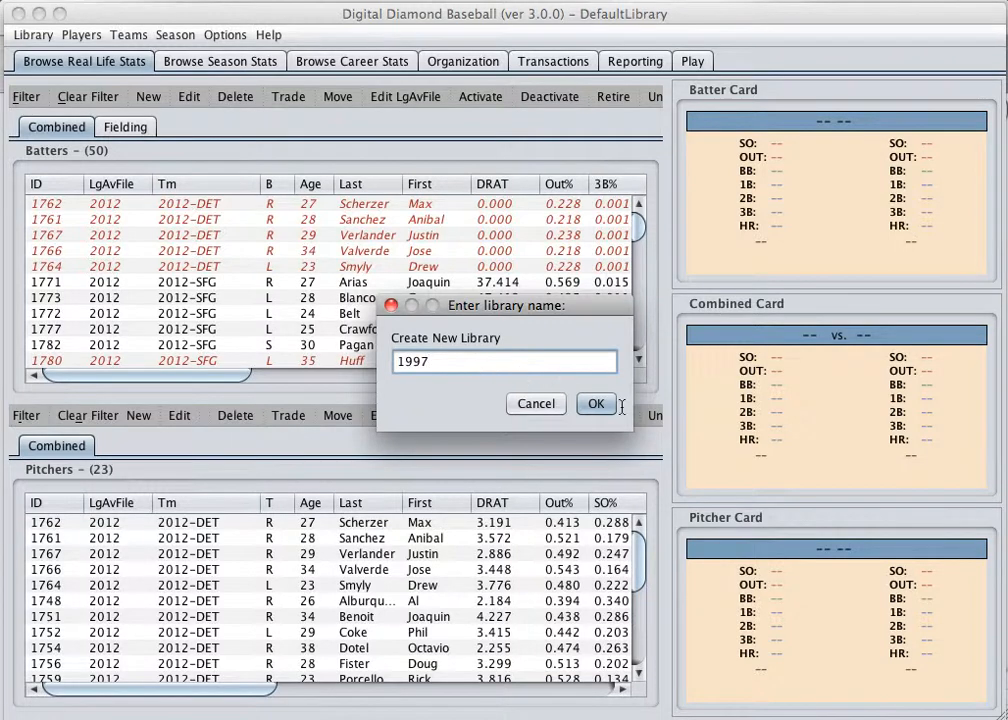
click(603, 406)
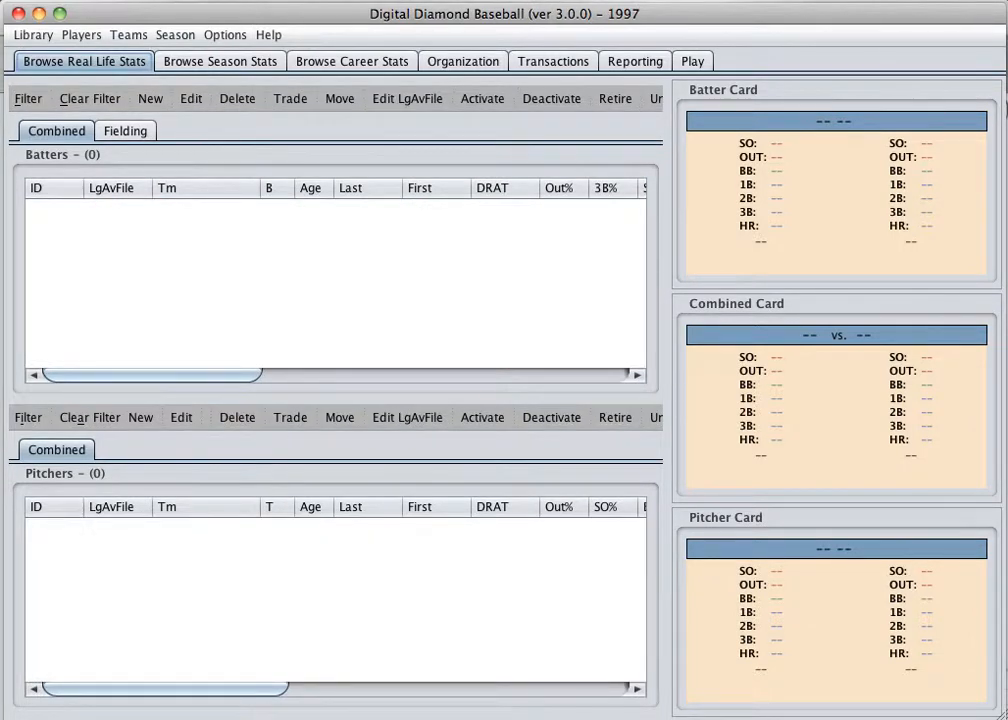
Step: Start importing players from CSV files and set the batting layout to BR-BattingFormatWithAge.txt from the BaseballReference folder
click(44, 35)
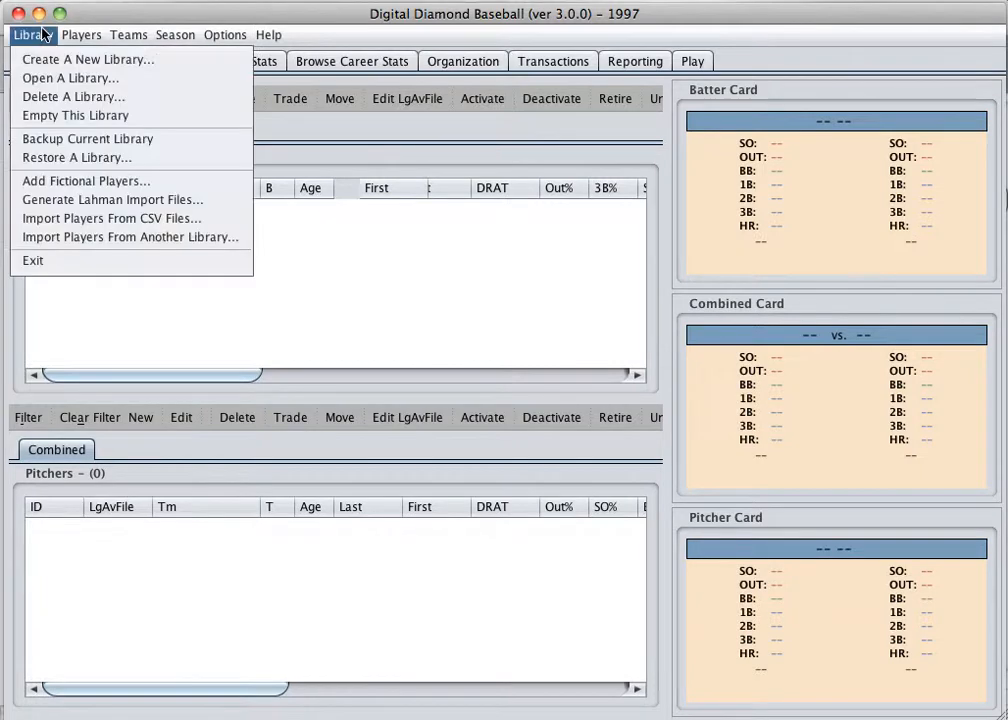
click(98, 224)
drag(491, 178, 205, 62)
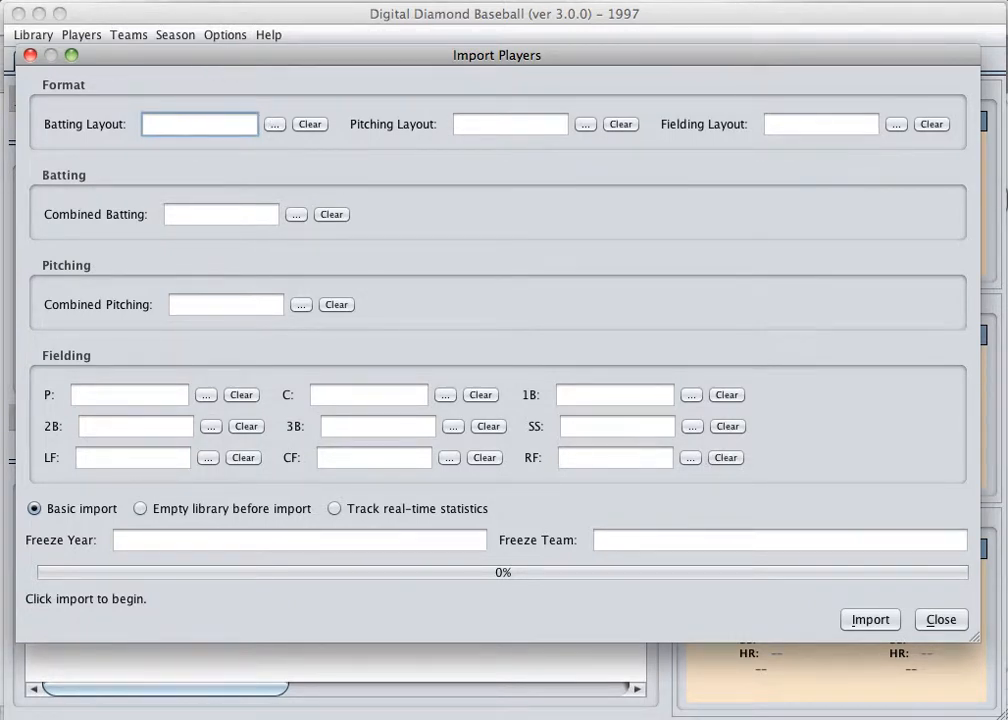
key(Tab)
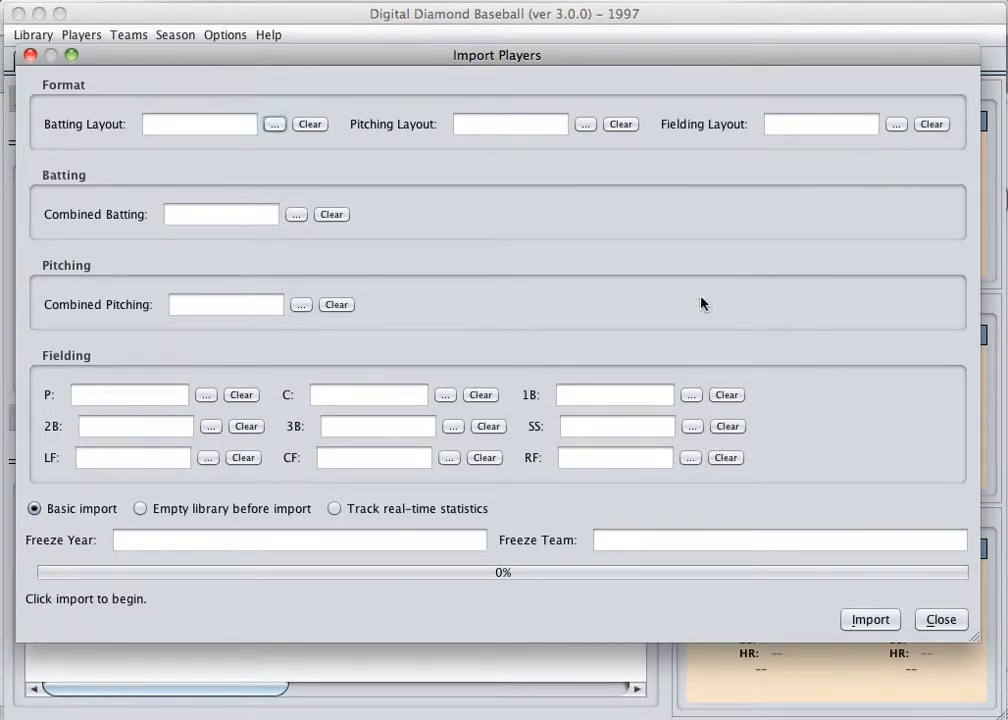
click(275, 125)
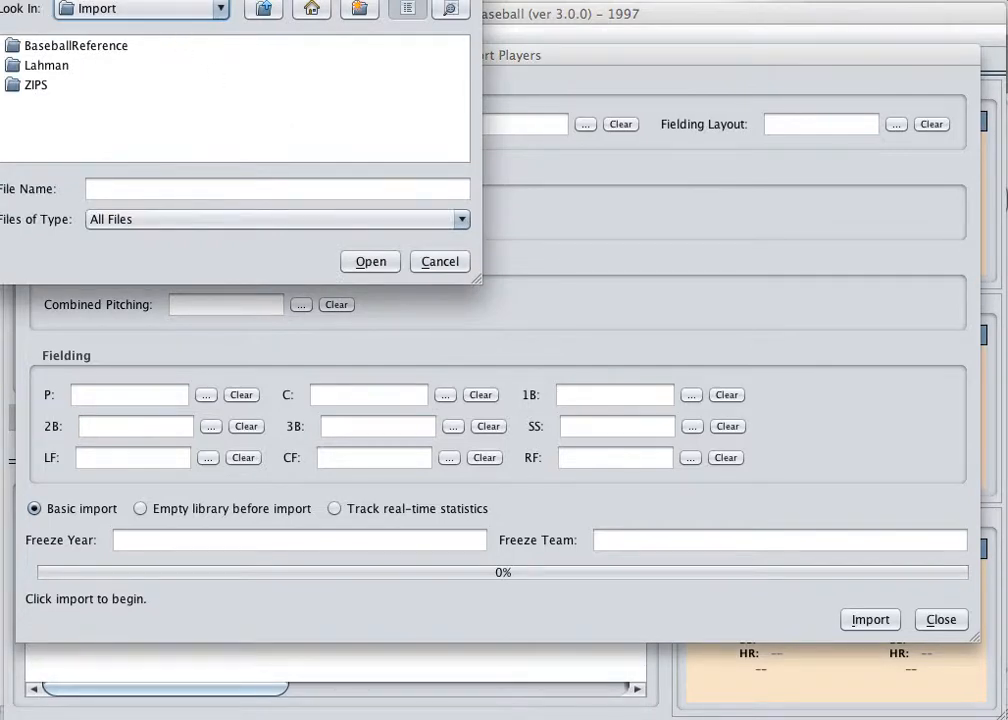
drag(46, 0, 118, 46)
double_click(127, 125)
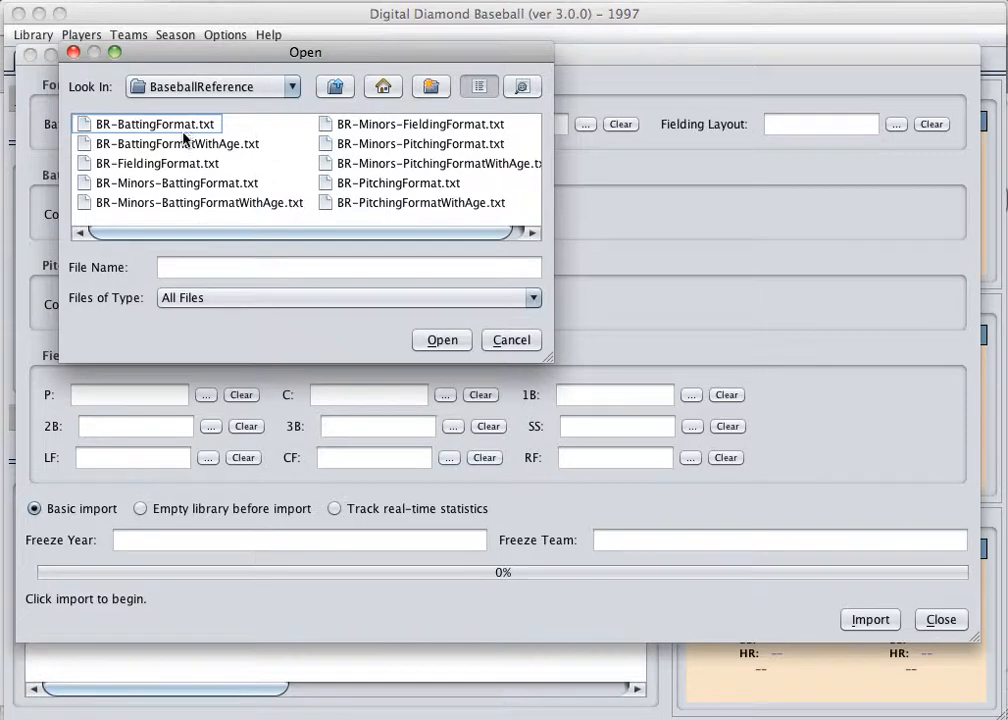
click(150, 143)
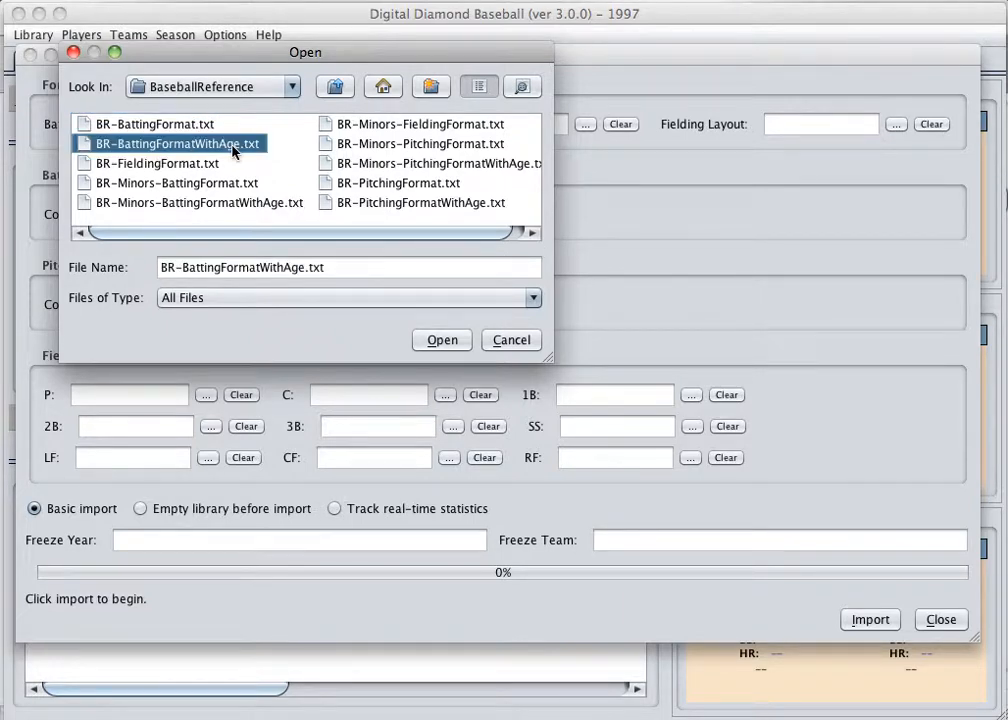
click(442, 340)
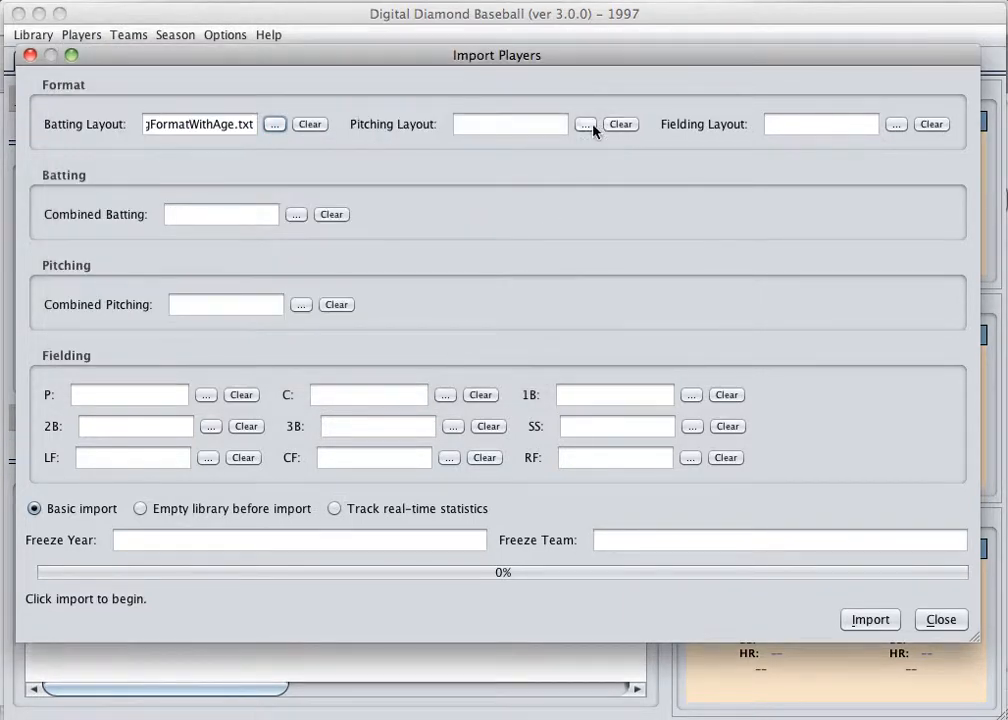
Step: Set the pitching layout to BR-PitchingFormatWithAge.txt and the fielding layout to BR-FieldingFormat.txt
click(586, 125)
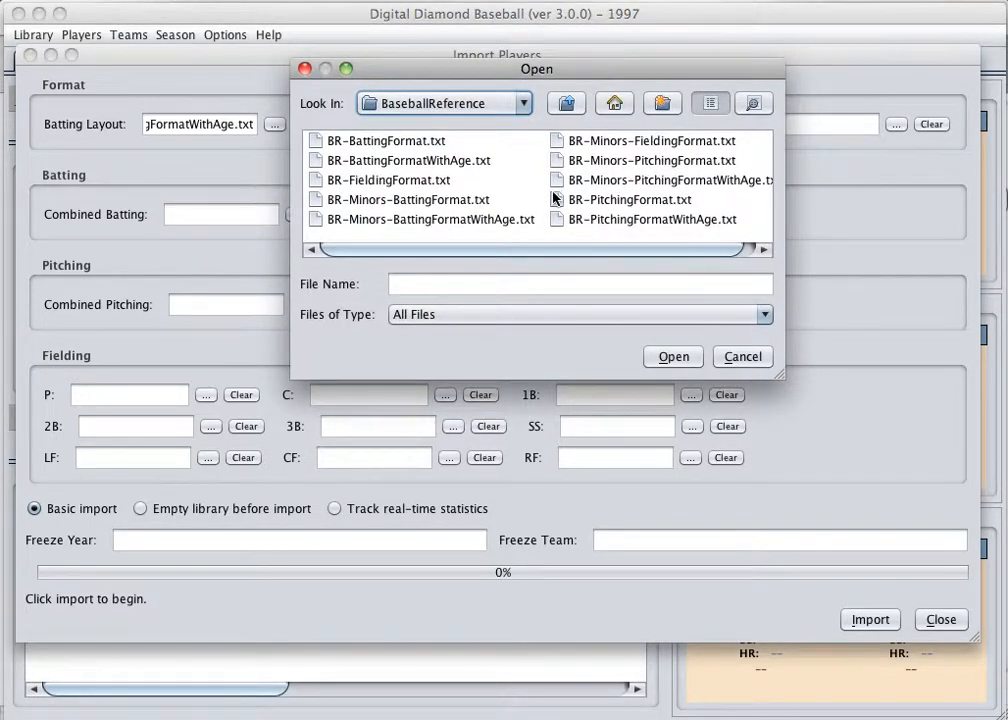
click(611, 221)
click(673, 357)
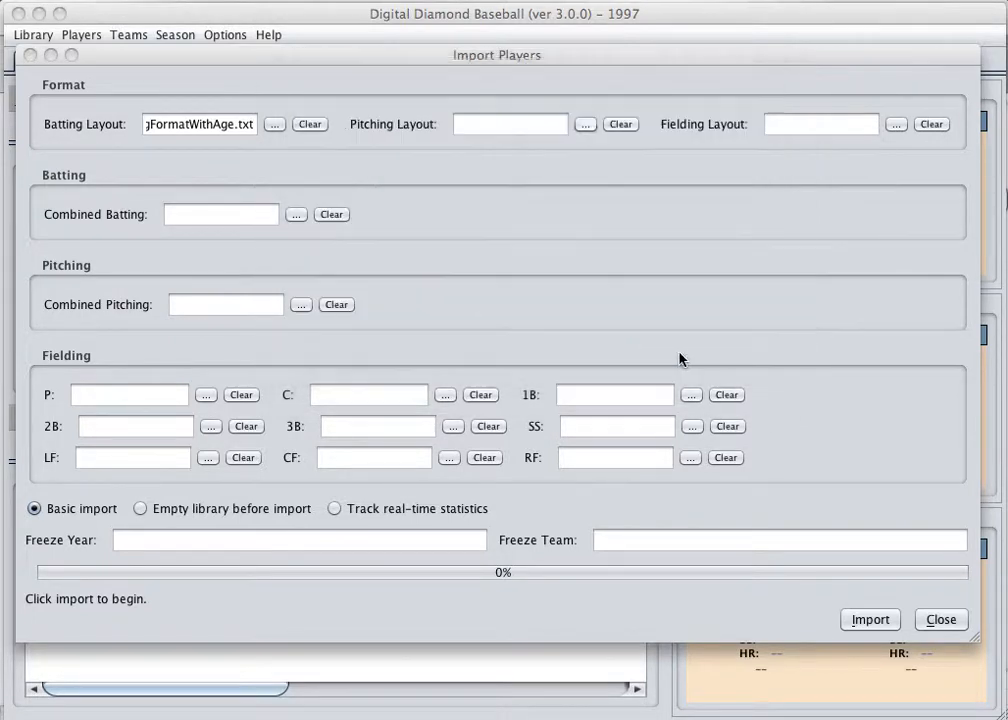
click(896, 125)
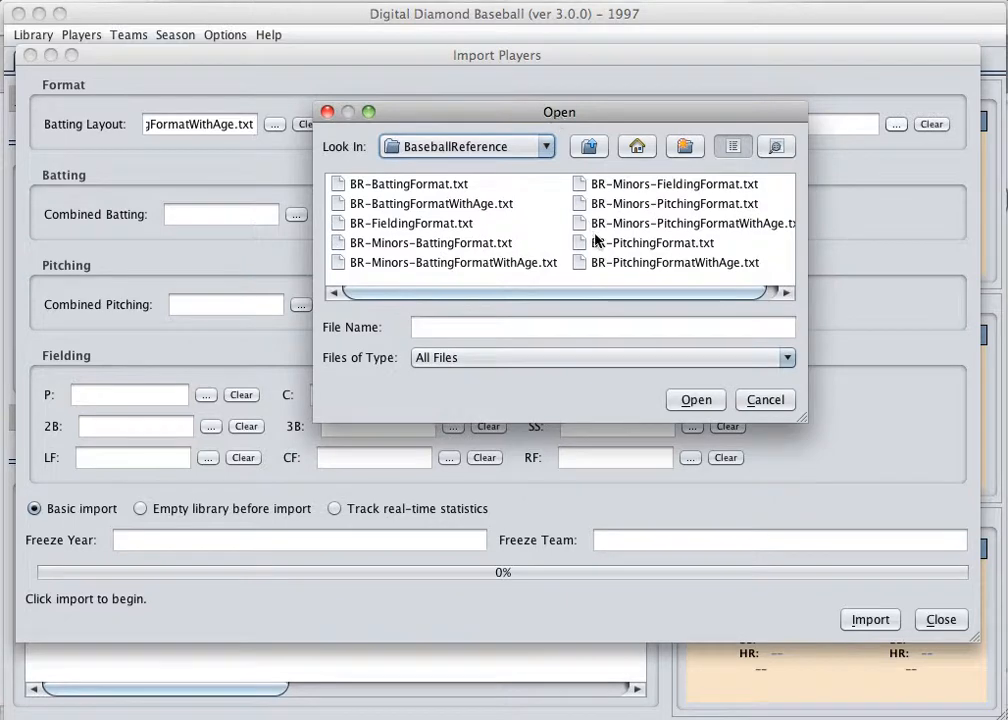
click(447, 224)
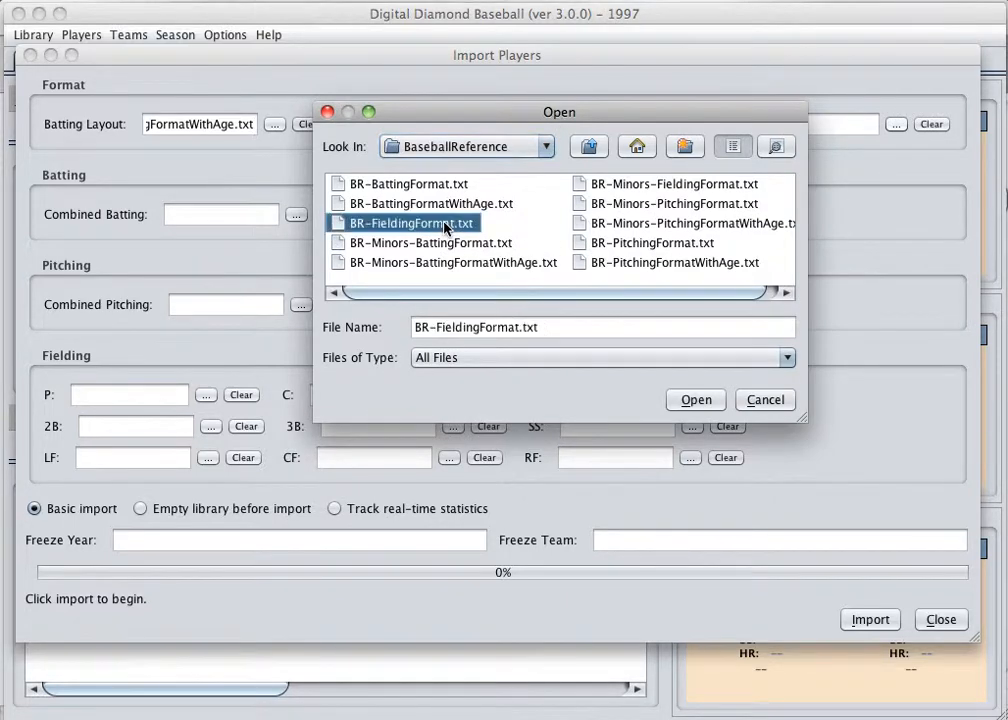
click(714, 400)
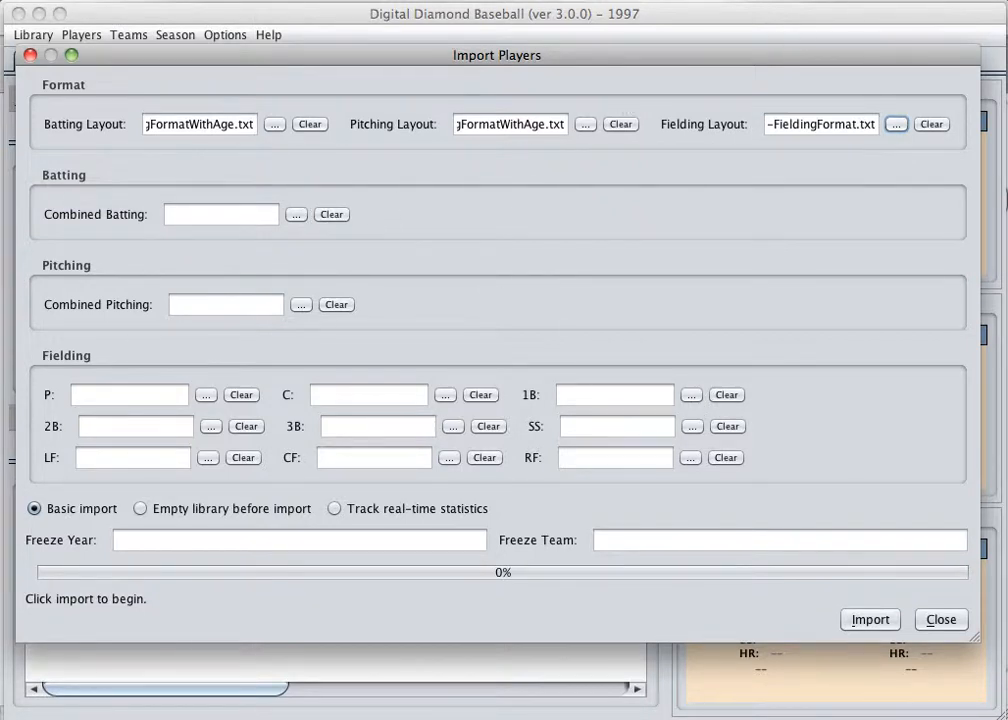
Step: Choose Batting.txt as the combined batting file and Pitching.txt as the combined pitching file, both from the 1997 folder
click(296, 214)
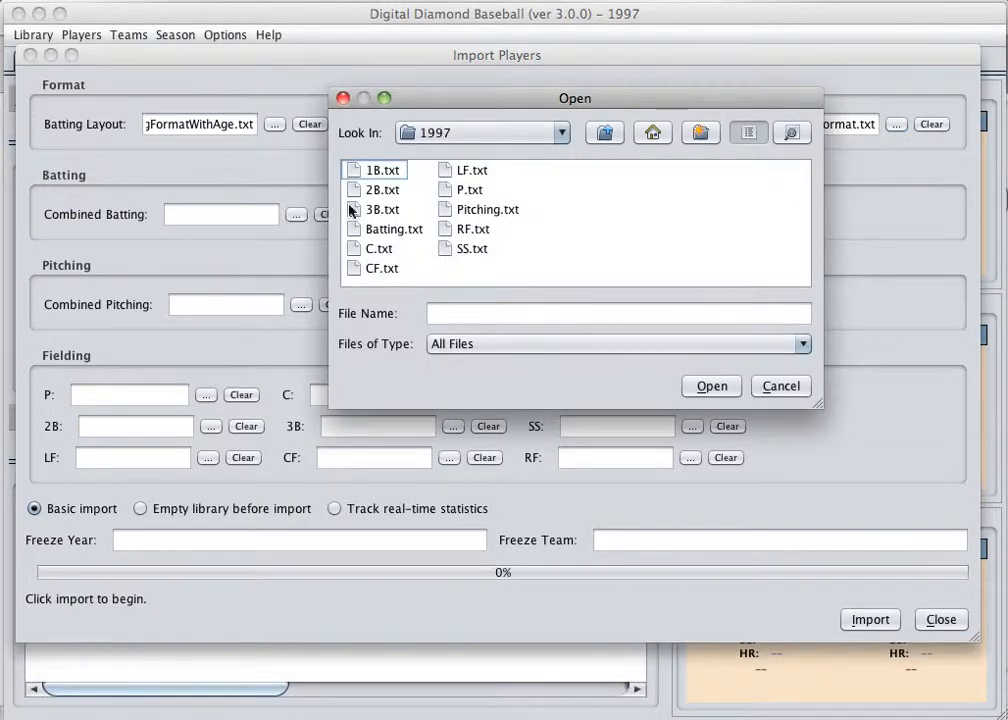
click(368, 230)
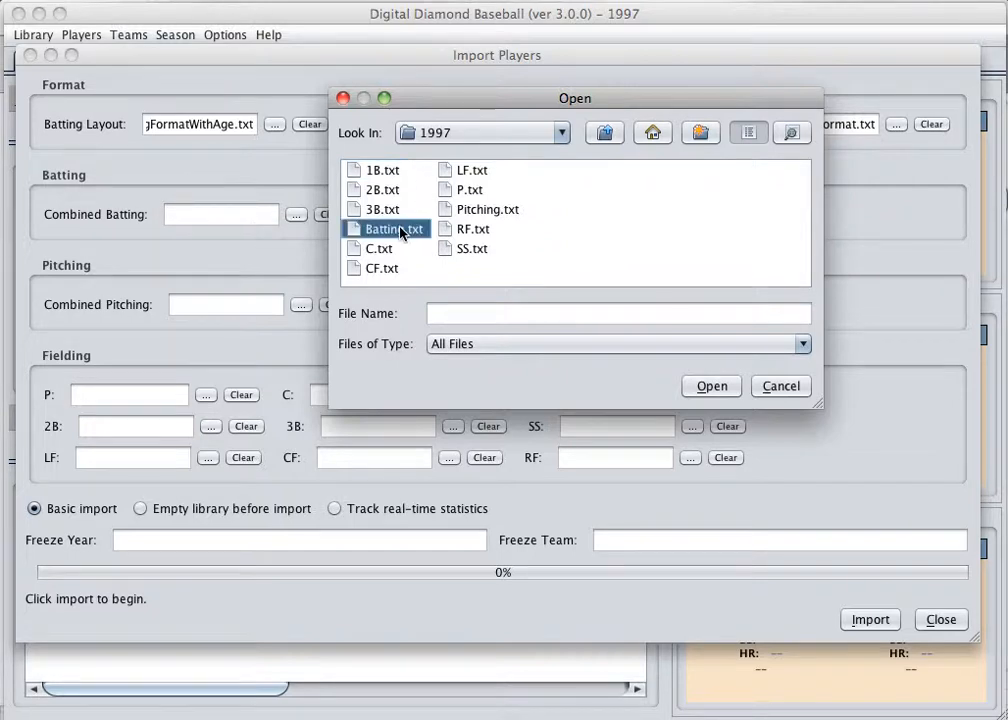
click(712, 386)
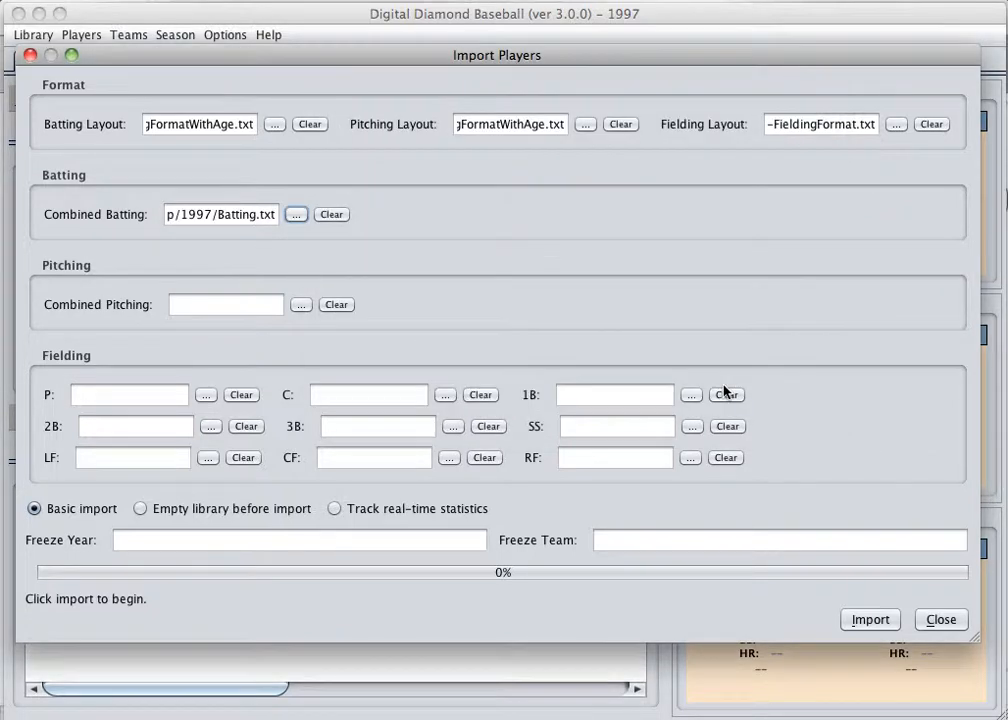
click(301, 305)
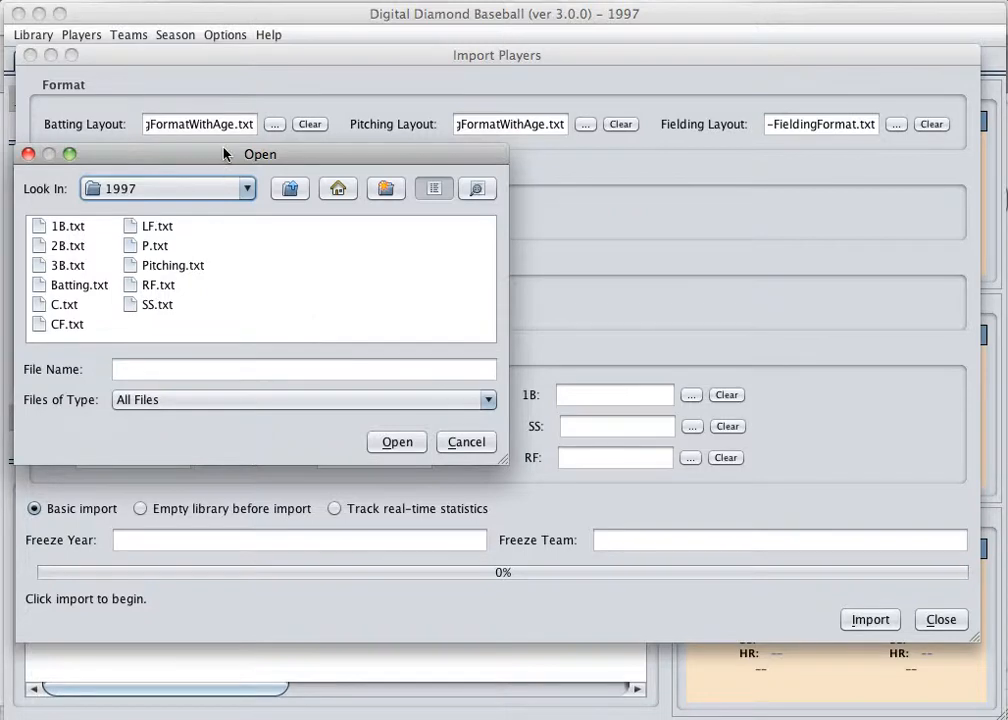
drag(225, 156, 603, 111)
click(522, 221)
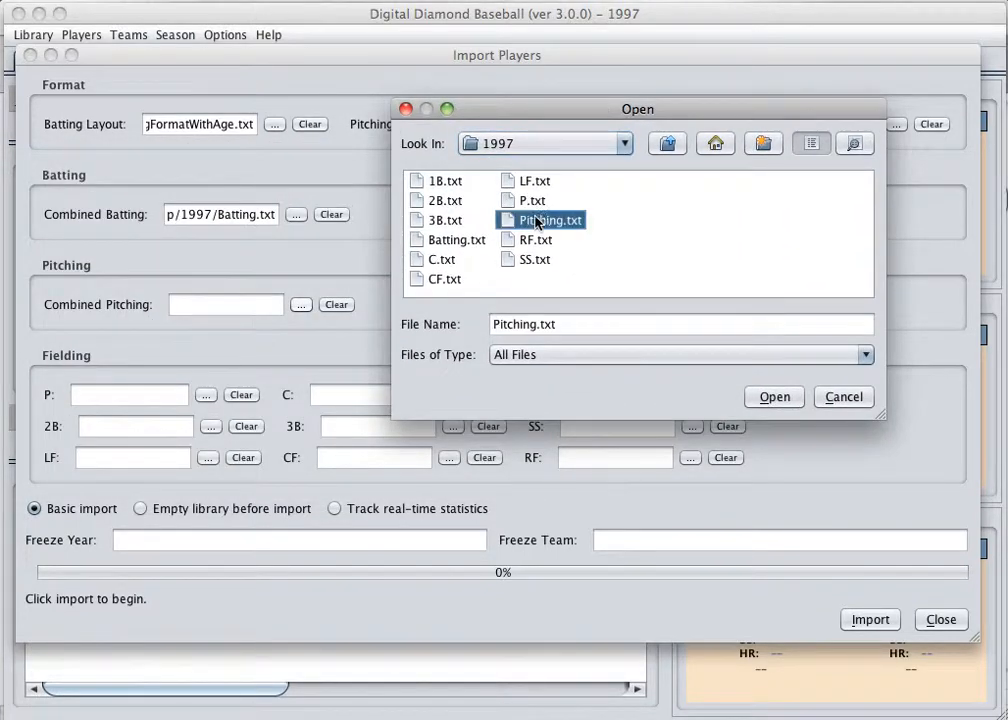
click(758, 394)
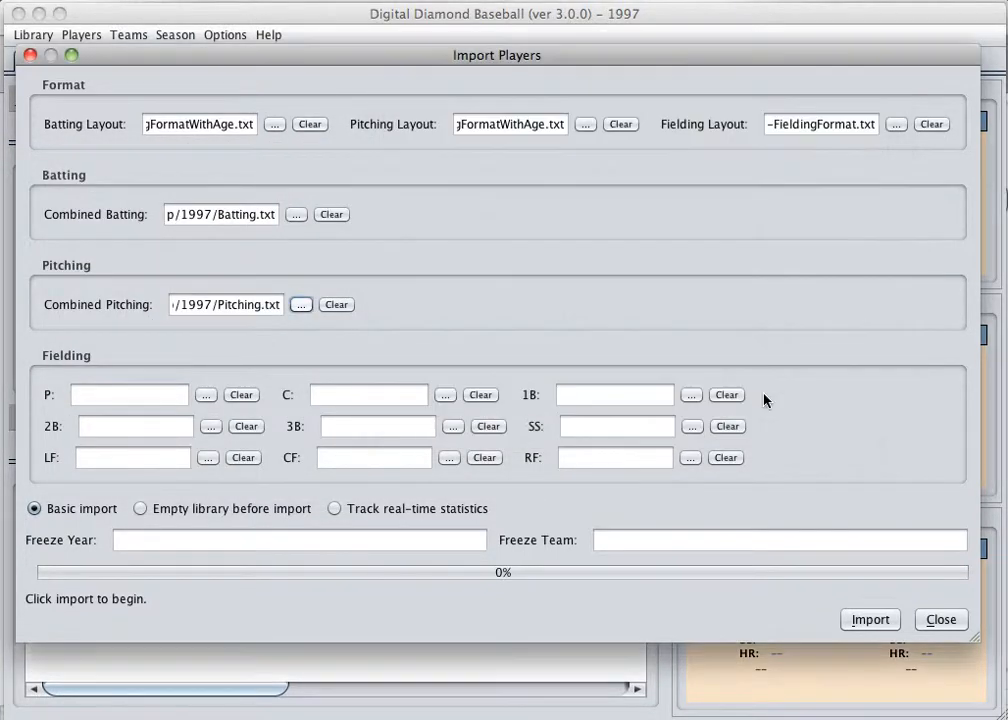
Step: Assign P.txt, C.txt and 1B.txt from the 1997 folder as the pitcher, catcher and first base fielding files
click(205, 395)
drag(190, 246, 491, 197)
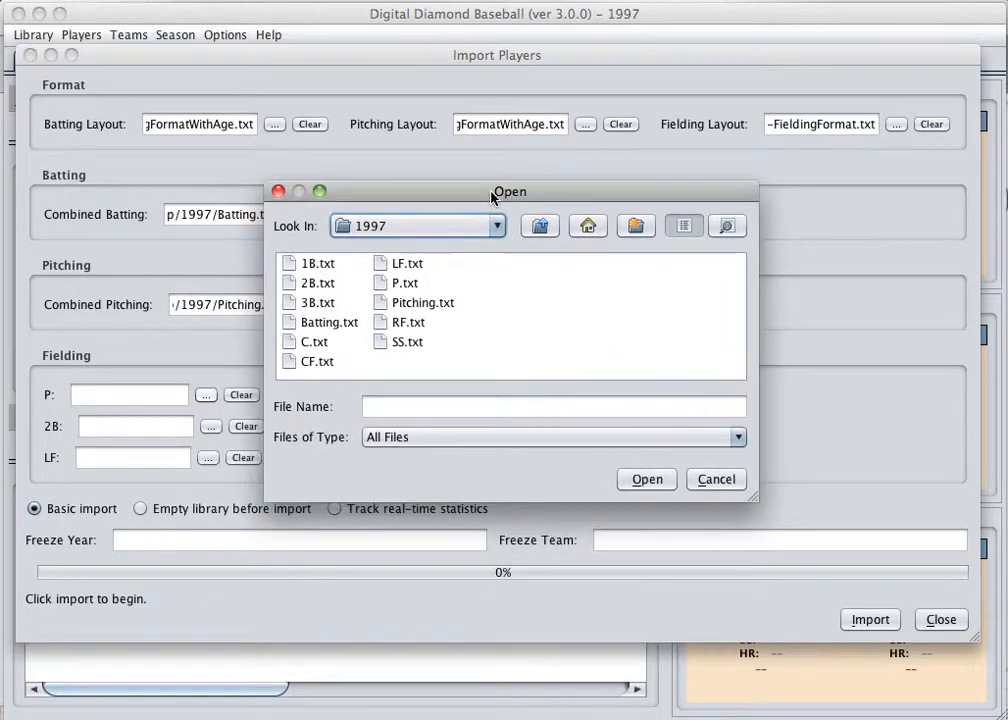
click(430, 286)
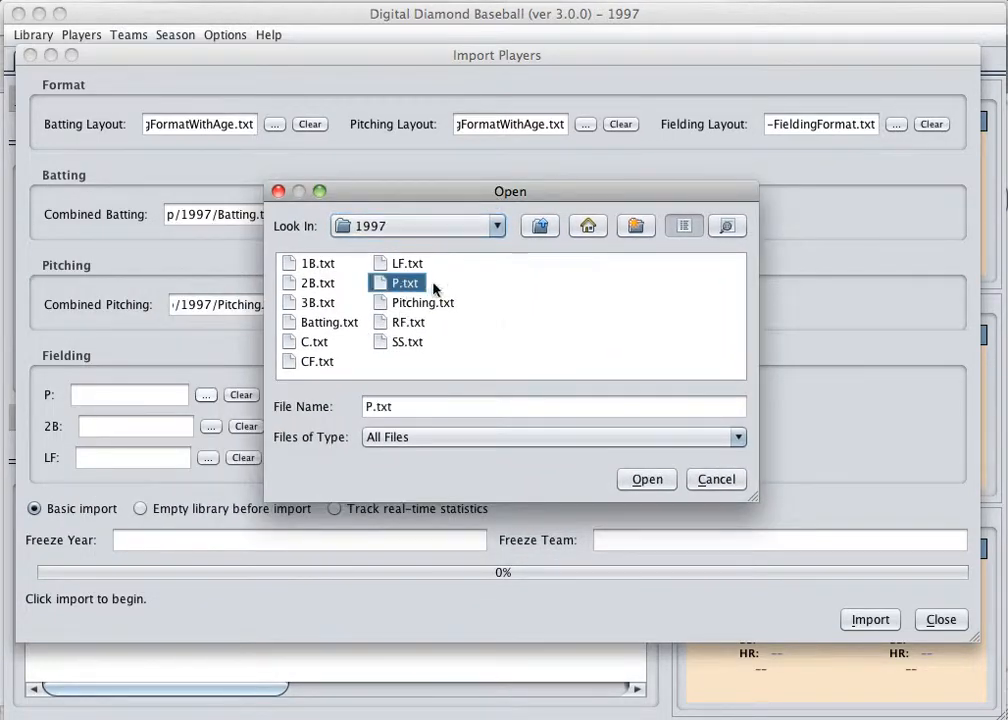
click(647, 479)
click(443, 396)
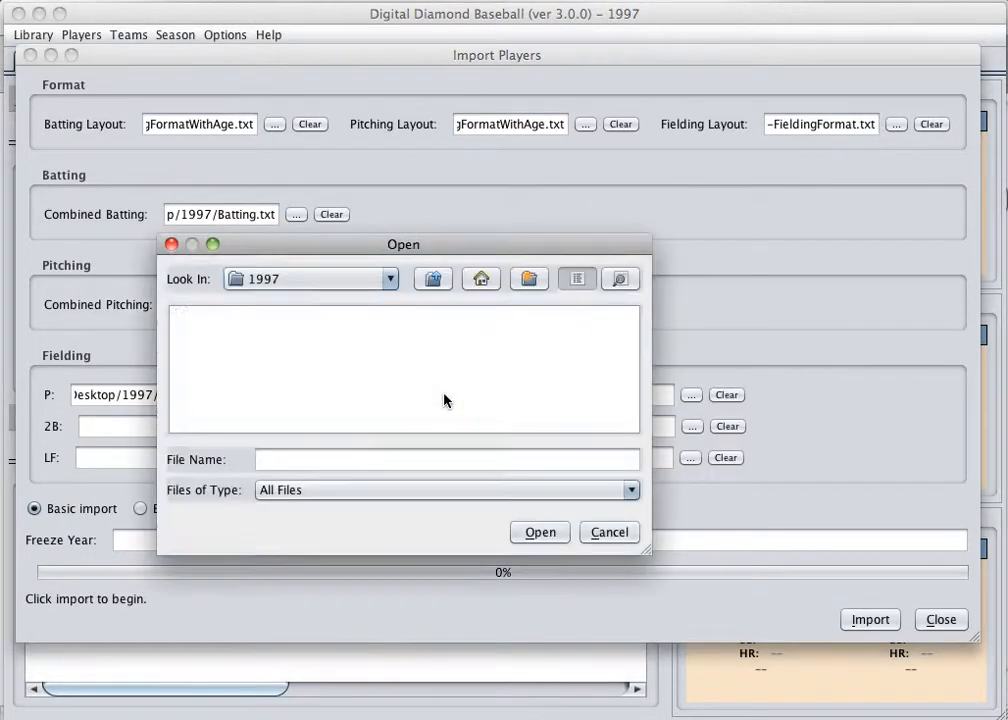
double_click(200, 394)
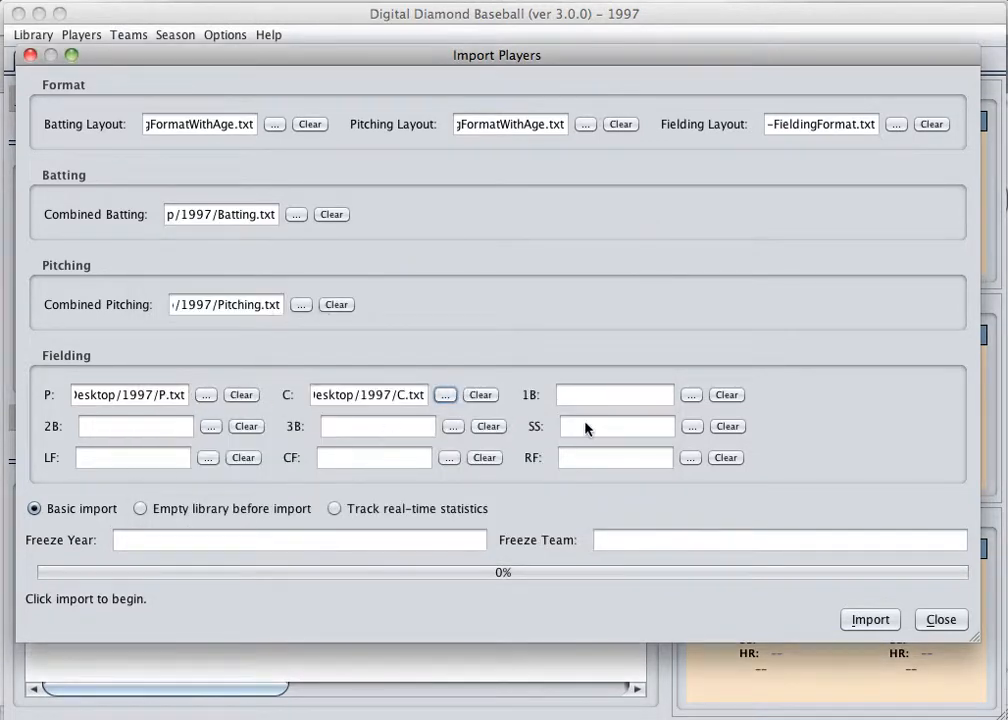
click(691, 395)
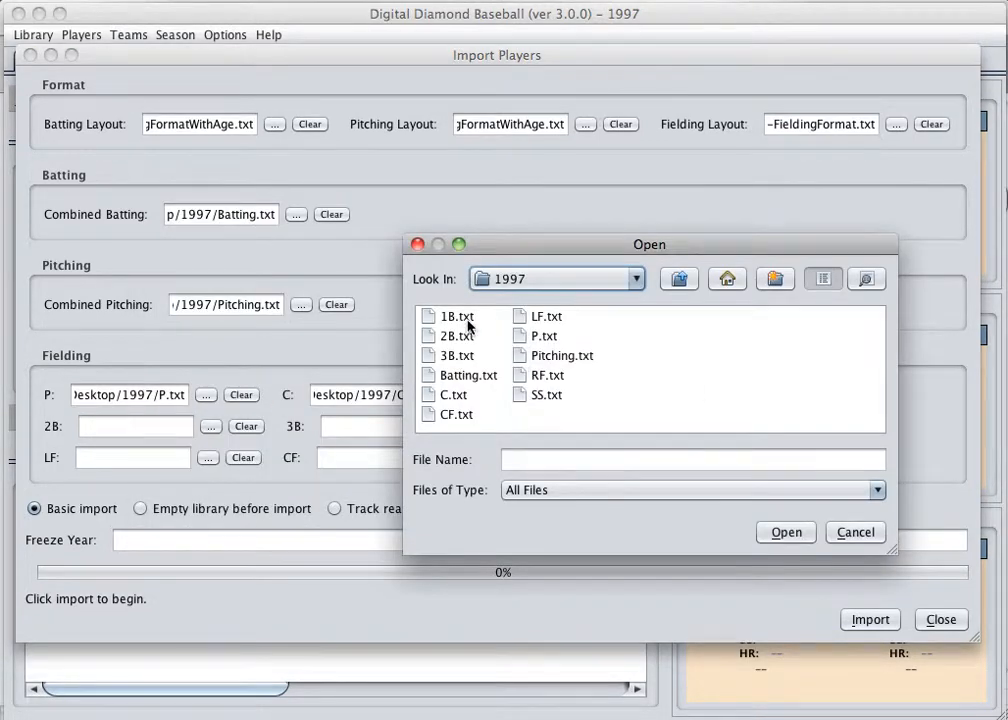
double_click(466, 322)
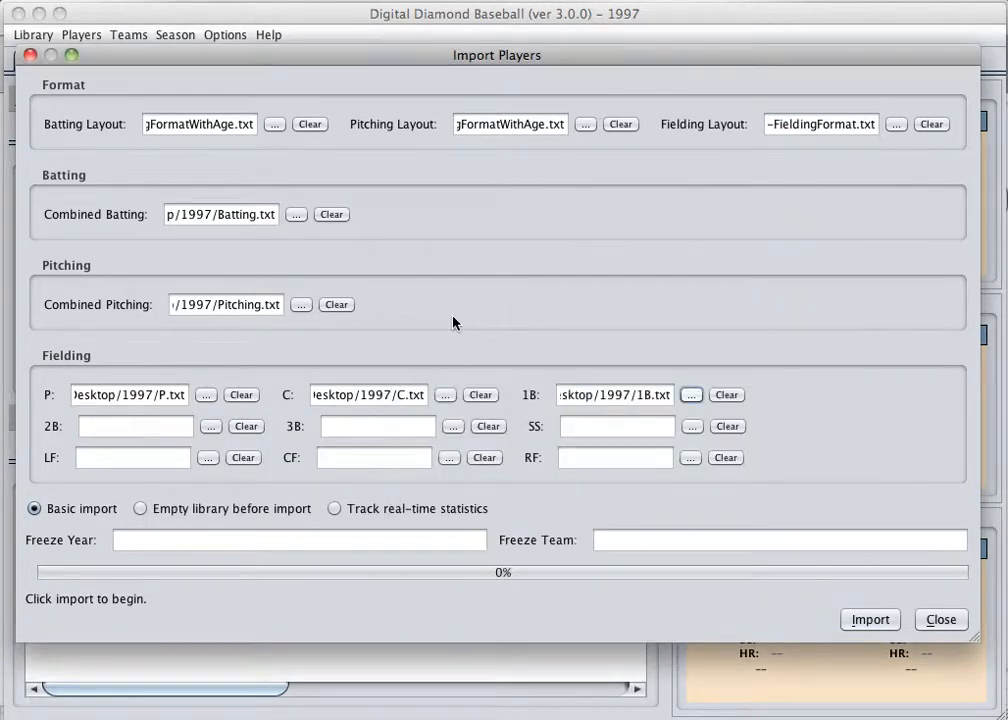
Step: Assign 2B.txt, 3B.txt and SS.txt from the 1997 folder as the second base, third base and shortstop fielding files
click(209, 427)
drag(136, 276, 406, 254)
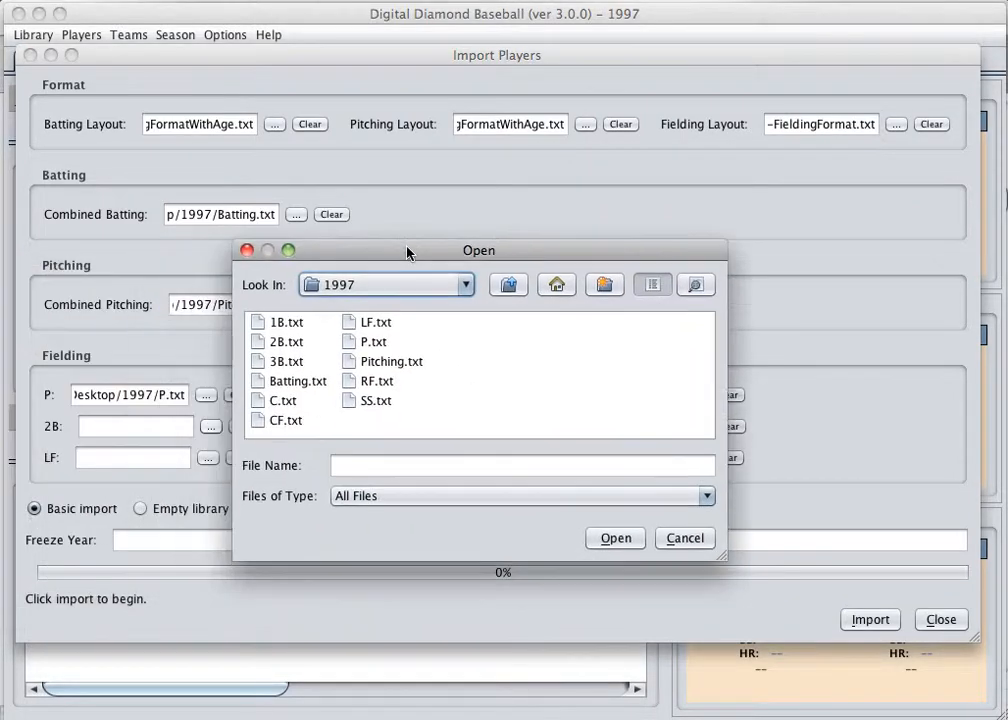
double_click(292, 341)
click(453, 427)
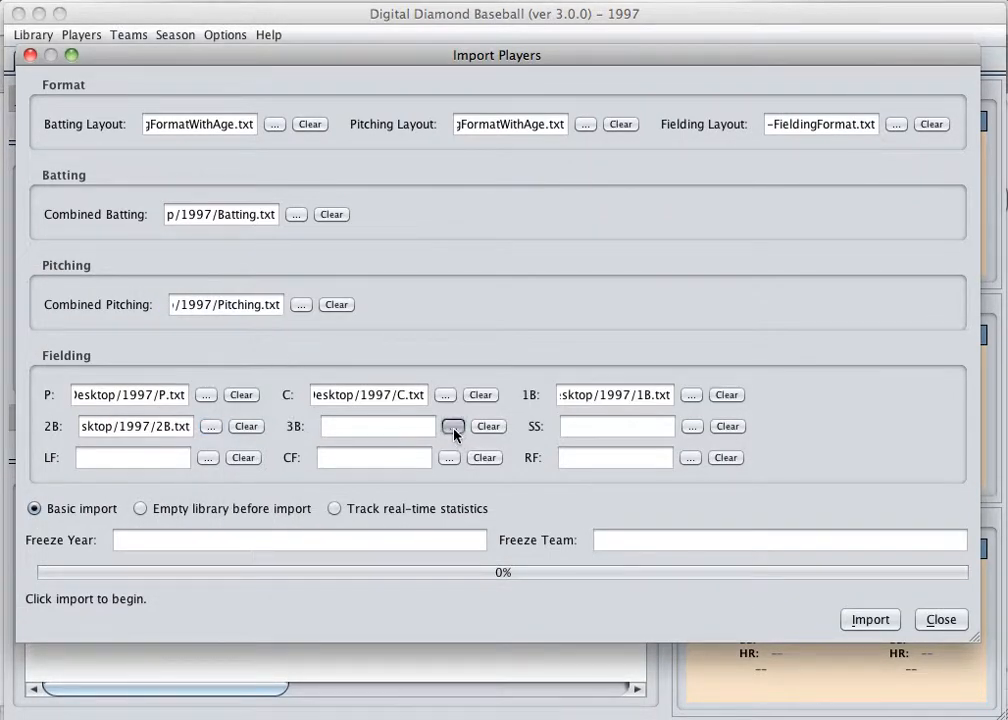
double_click(222, 387)
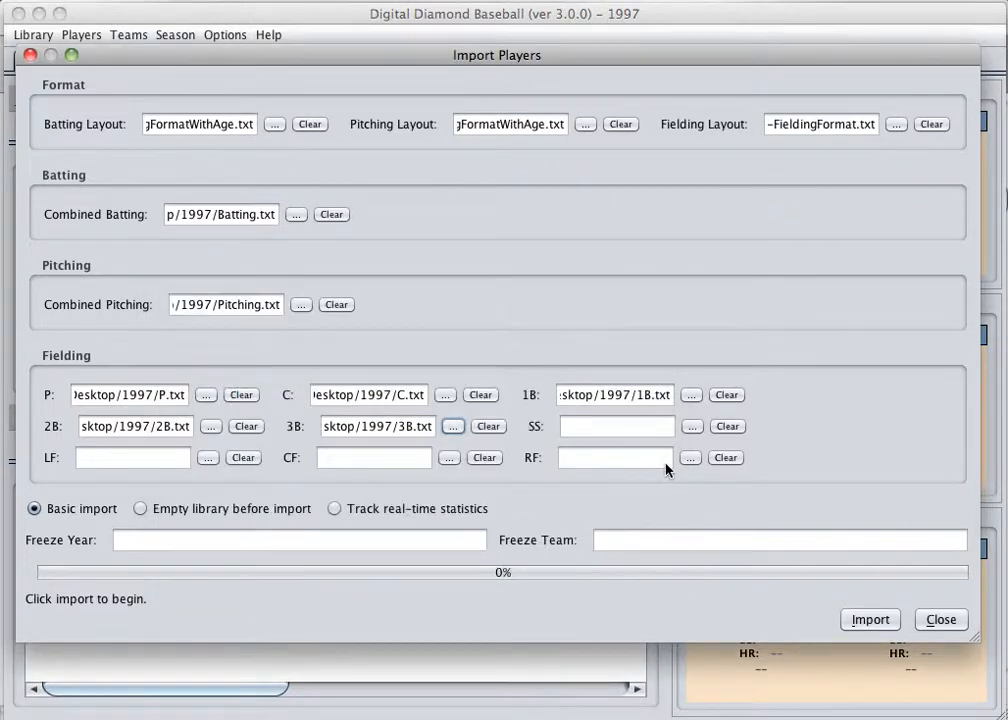
click(690, 427)
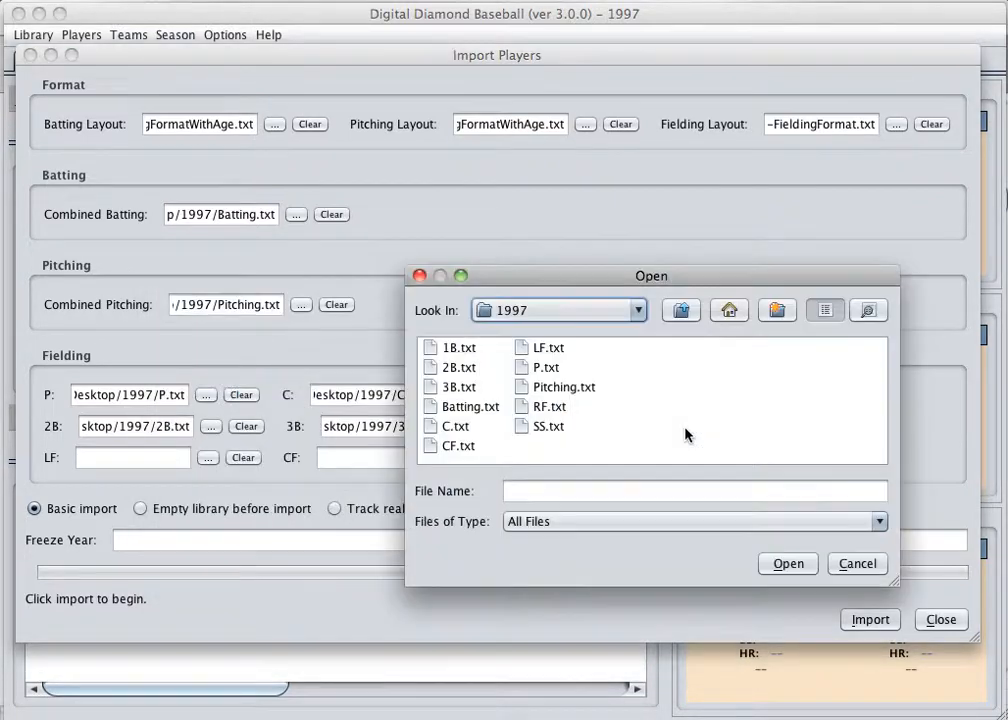
click(548, 426)
double_click(548, 426)
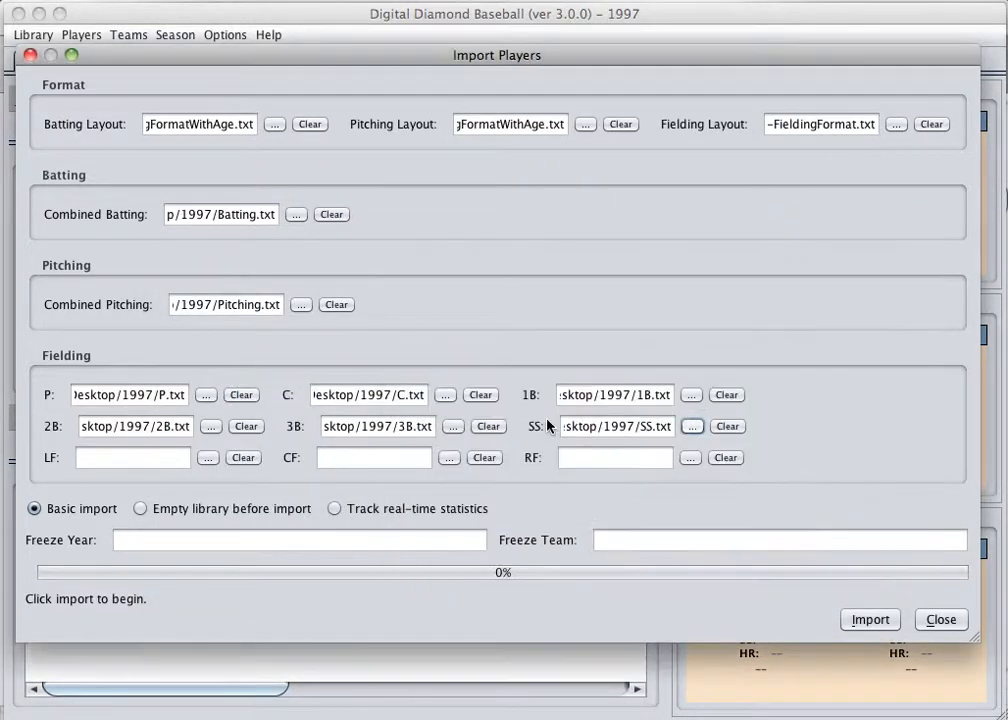
Step: Assign LF.txt and CF.txt from the 1997 folder as the left field and center field fielding files
click(207, 458)
double_click(101, 387)
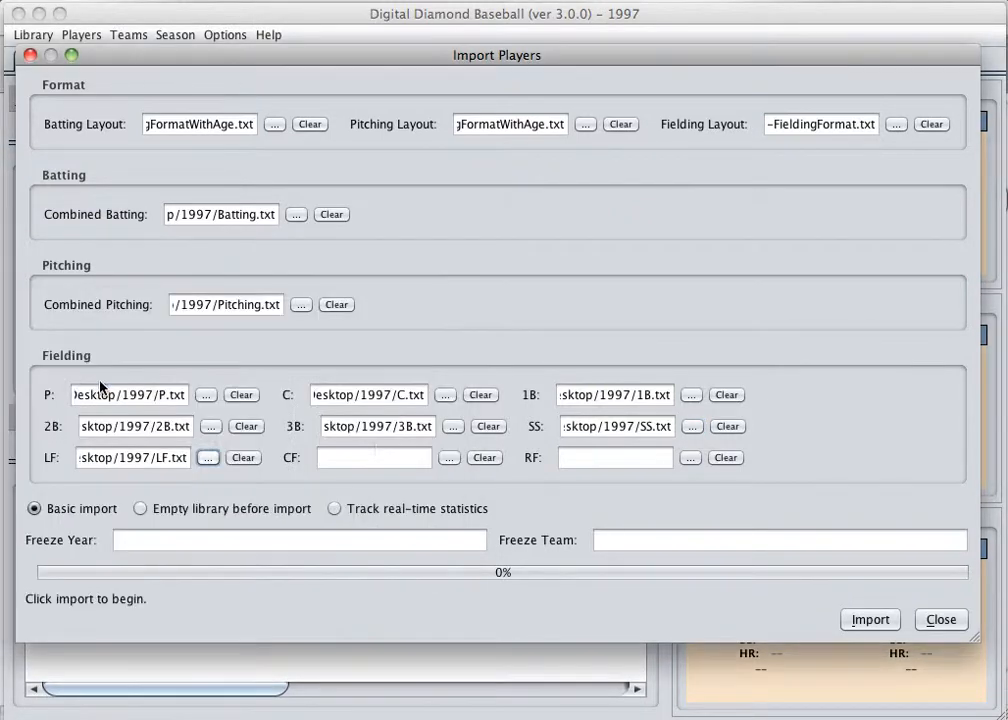
click(449, 459)
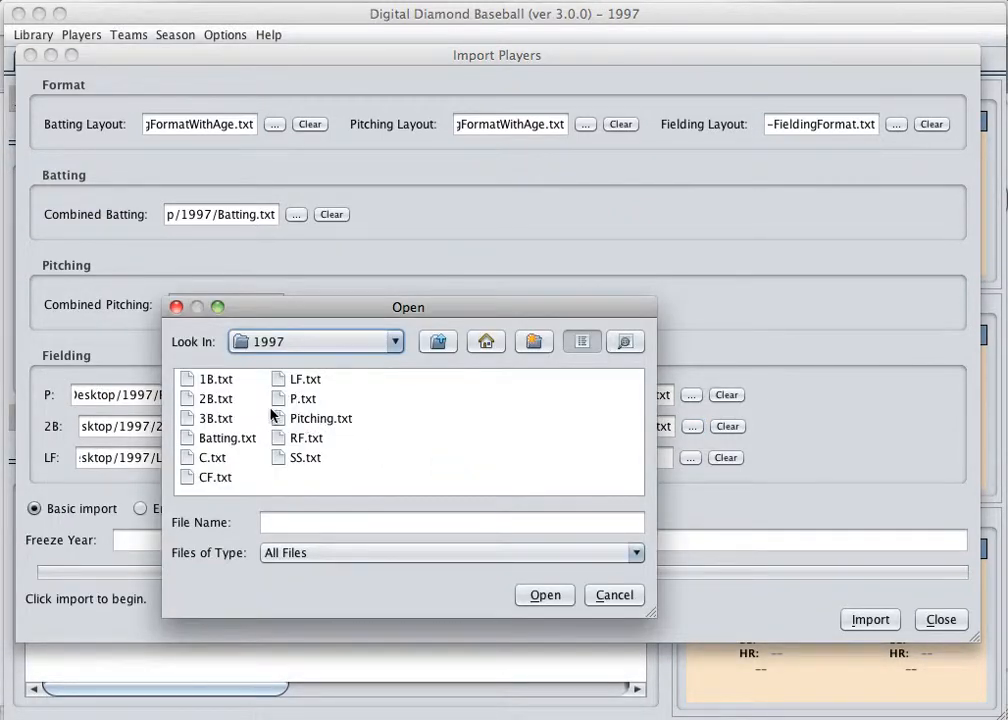
double_click(190, 477)
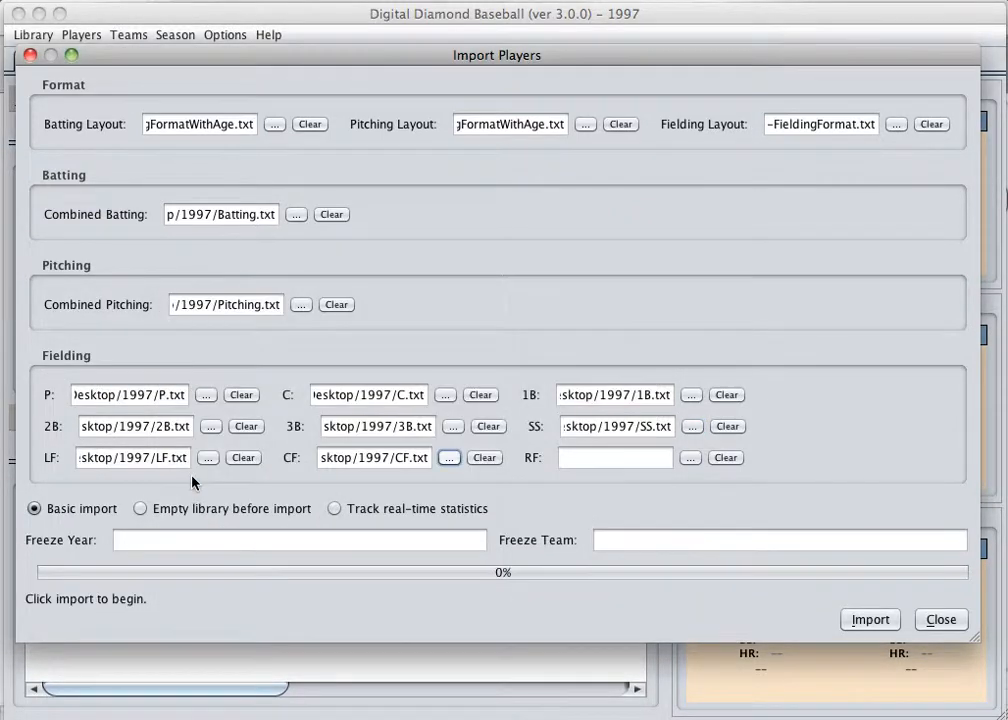
Step: Assign RF.txt from the 1997 folder as the right field fielding file
click(690, 458)
click(528, 438)
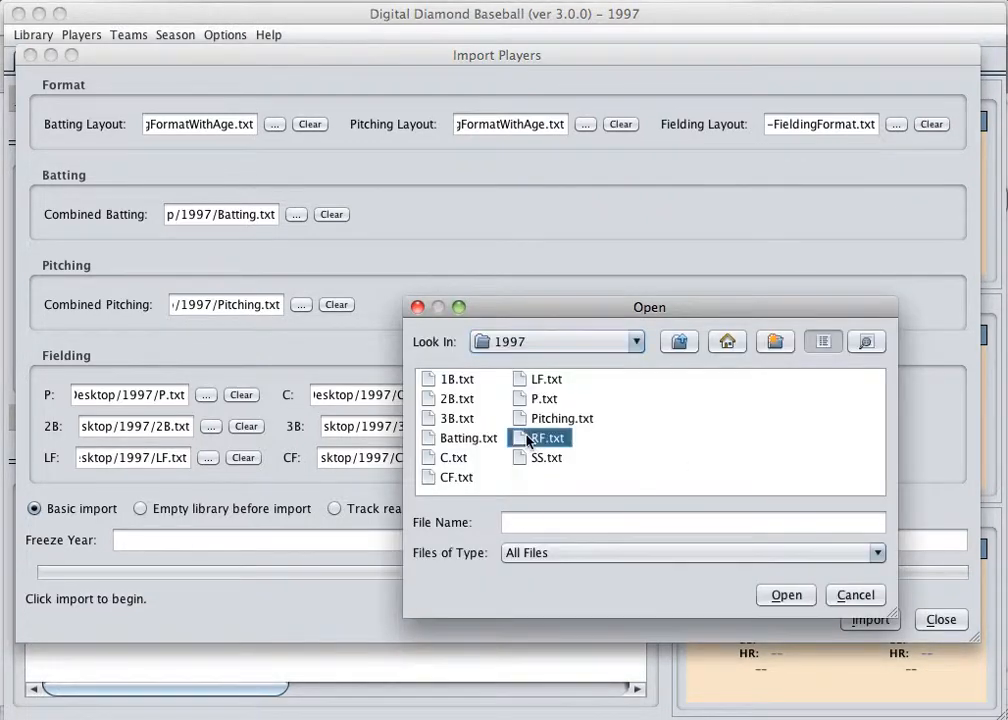
double_click(528, 438)
Step: Set the freeze year to 1997, run the basic player import and close the import dialog
click(338, 541)
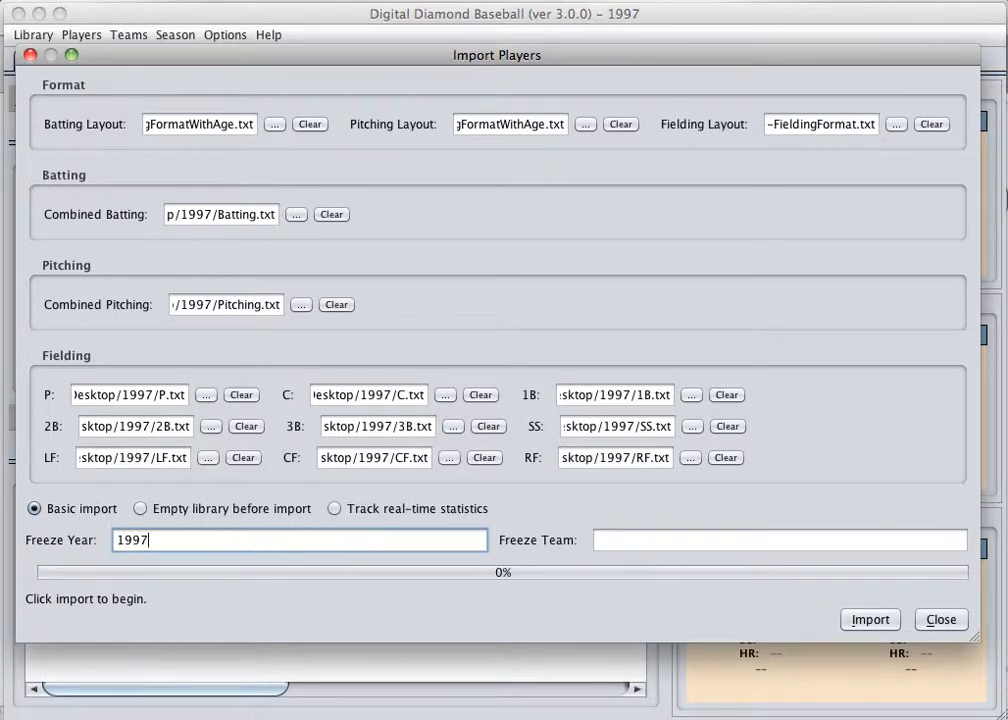
click(868, 619)
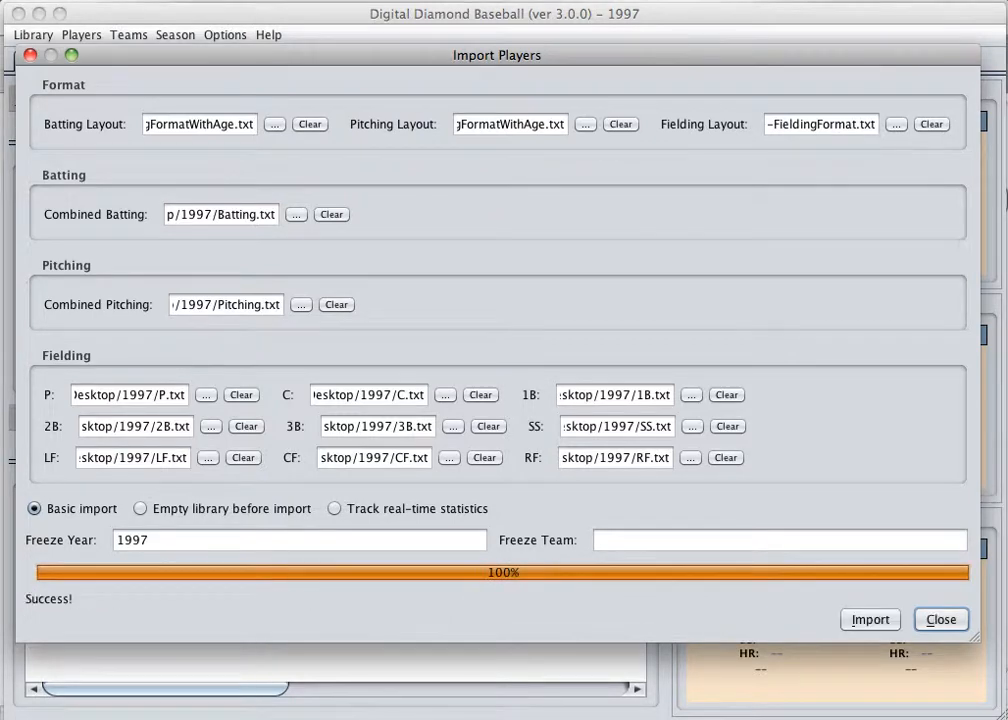
click(941, 621)
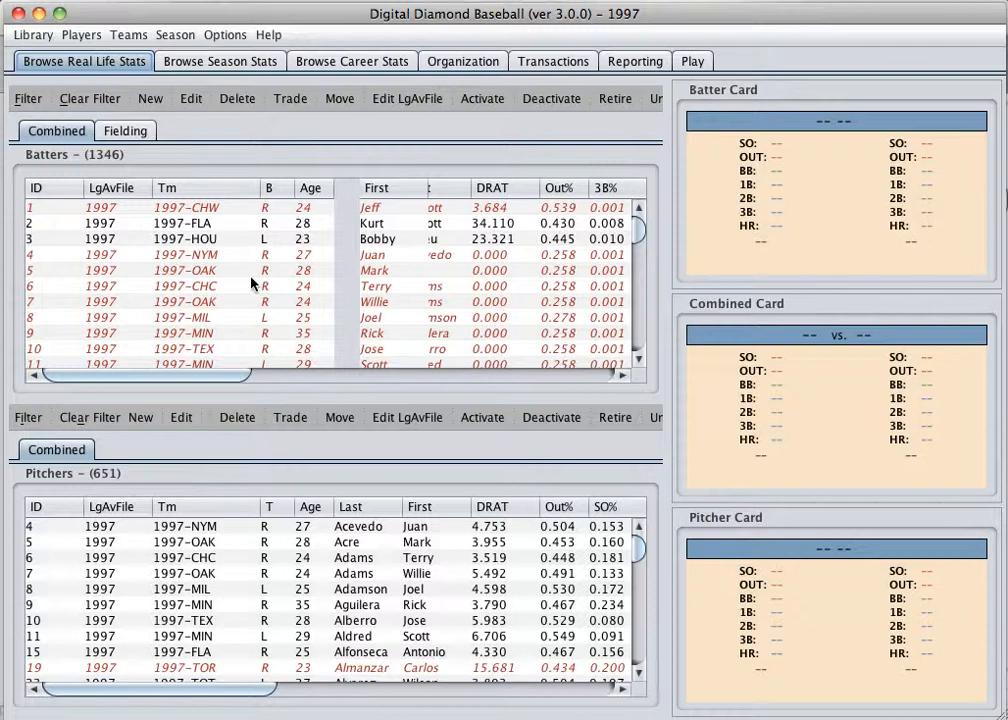
Step: Display Bobby Abreu's batter card and sort the batters list by age from oldest to youngest
click(372, 239)
click(305, 189)
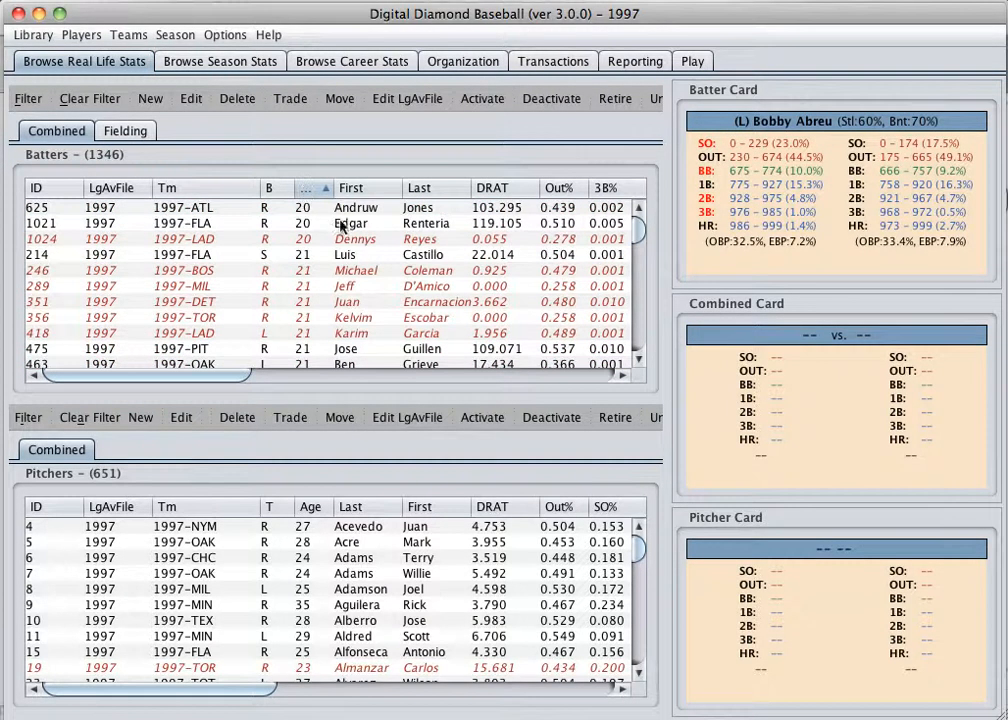
click(305, 189)
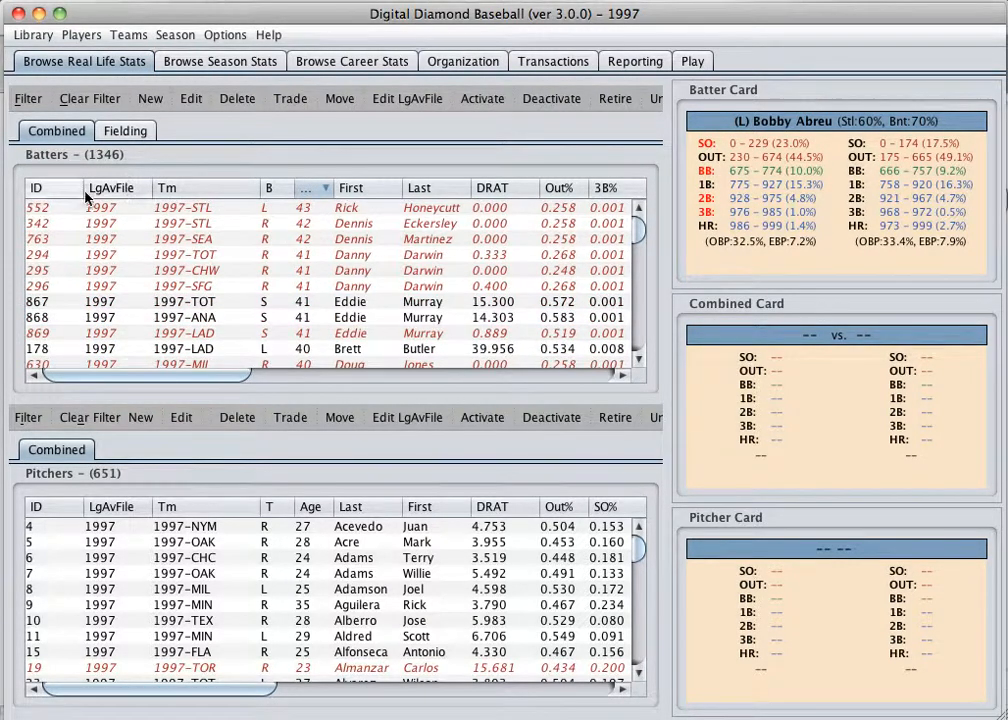